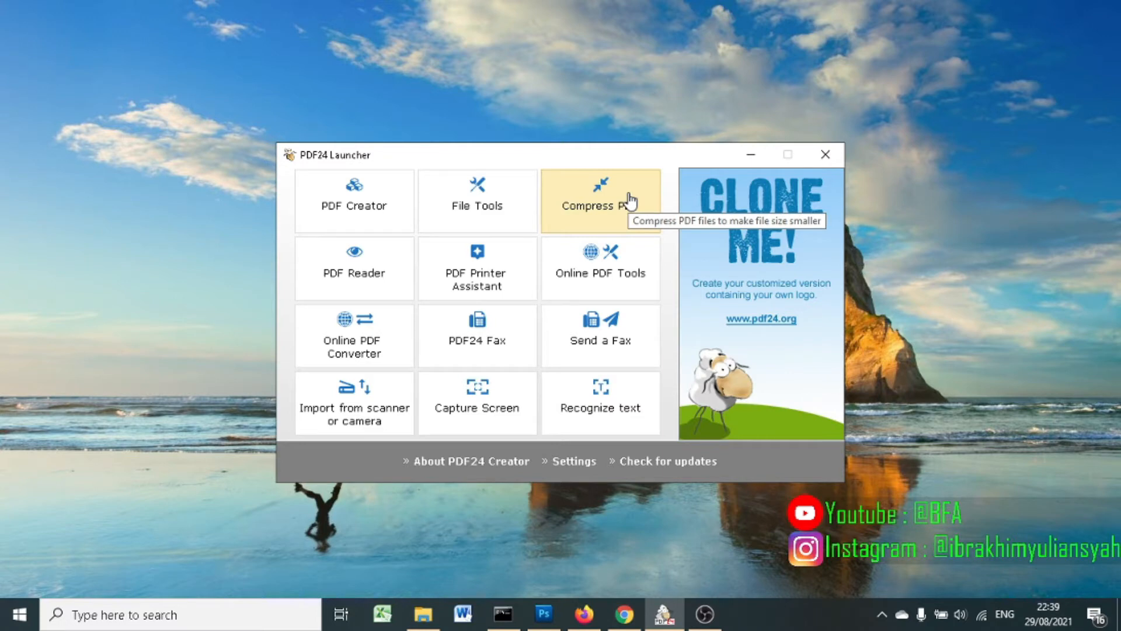
Open PDF Creator and add rev seminar'.pdf from the Project Youtube folder as a document
left_click(395, 225)
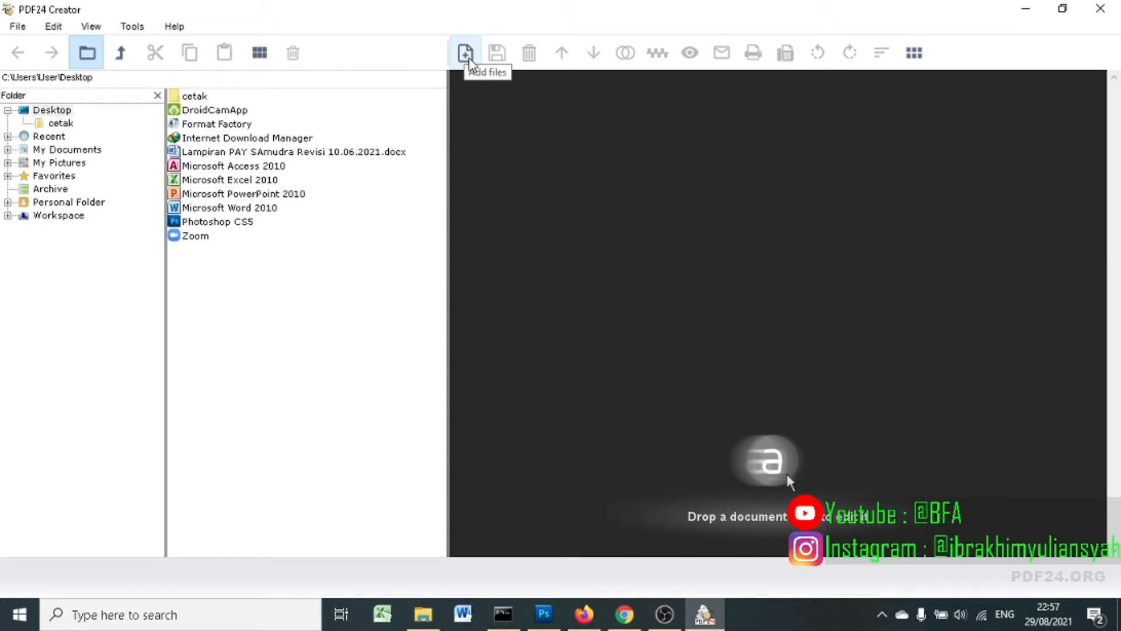
left_click(469, 61)
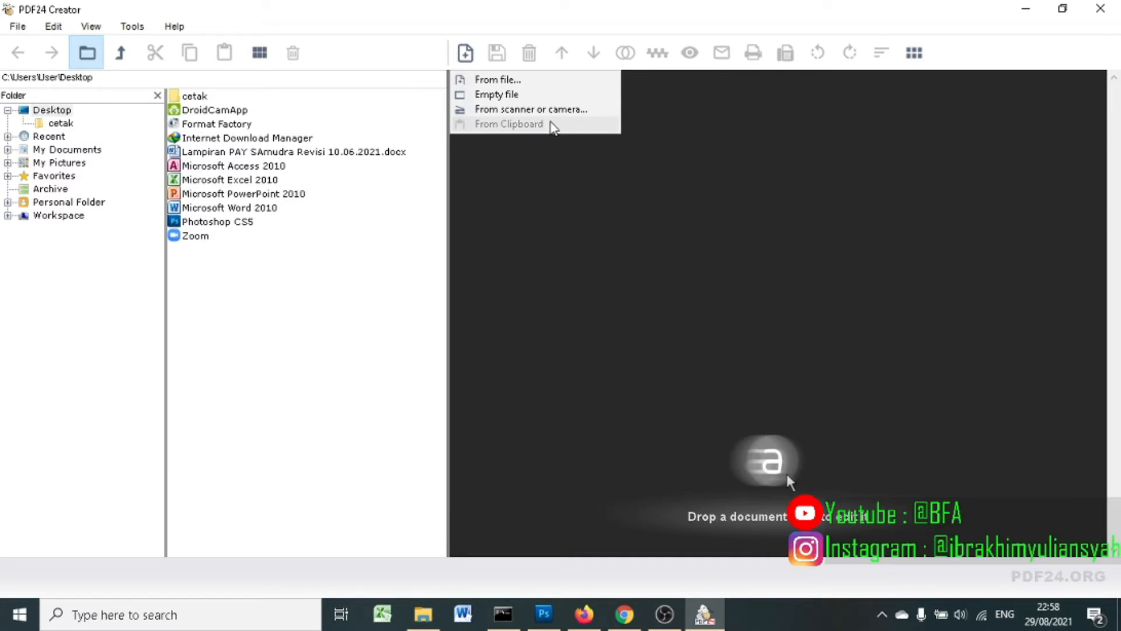
left_click(540, 82)
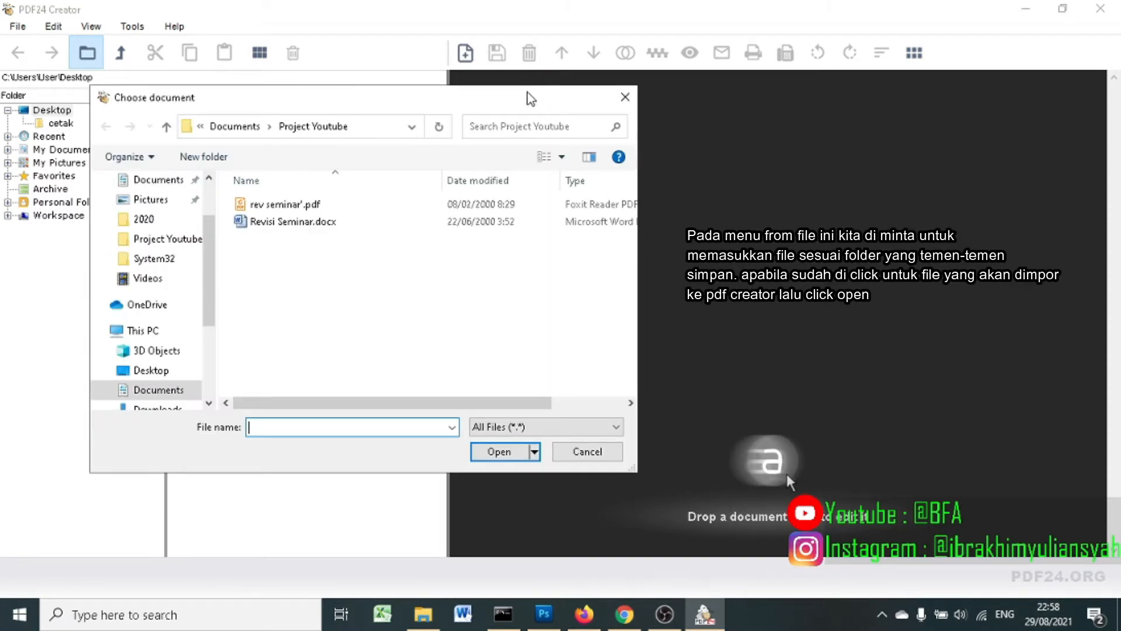
left_click_drag(527, 93, 579, 90)
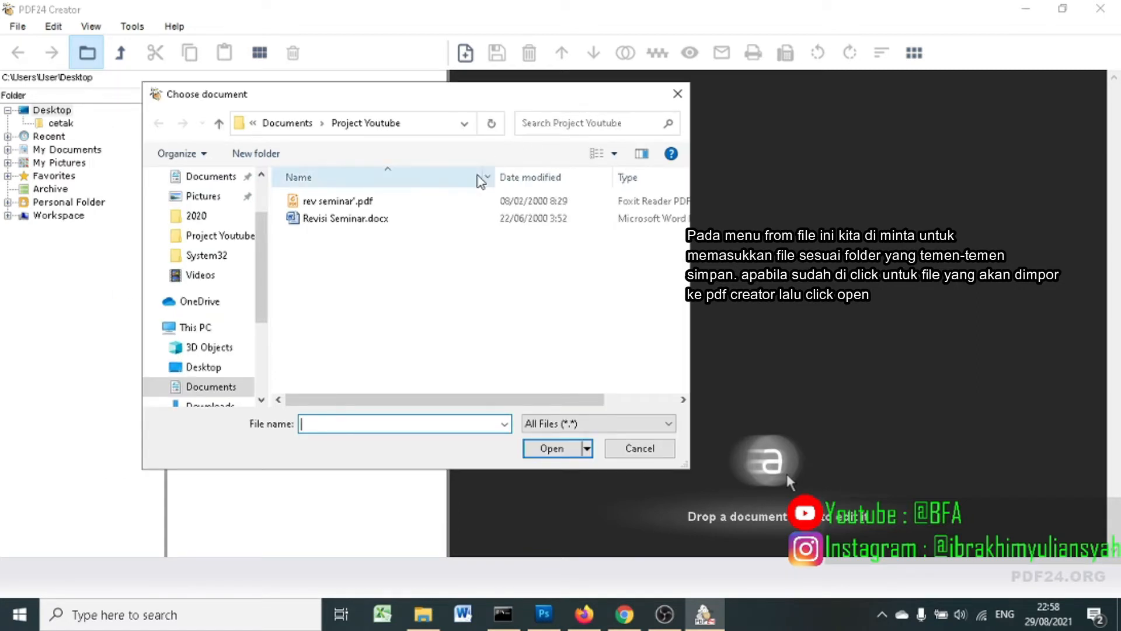
double_click(388, 204)
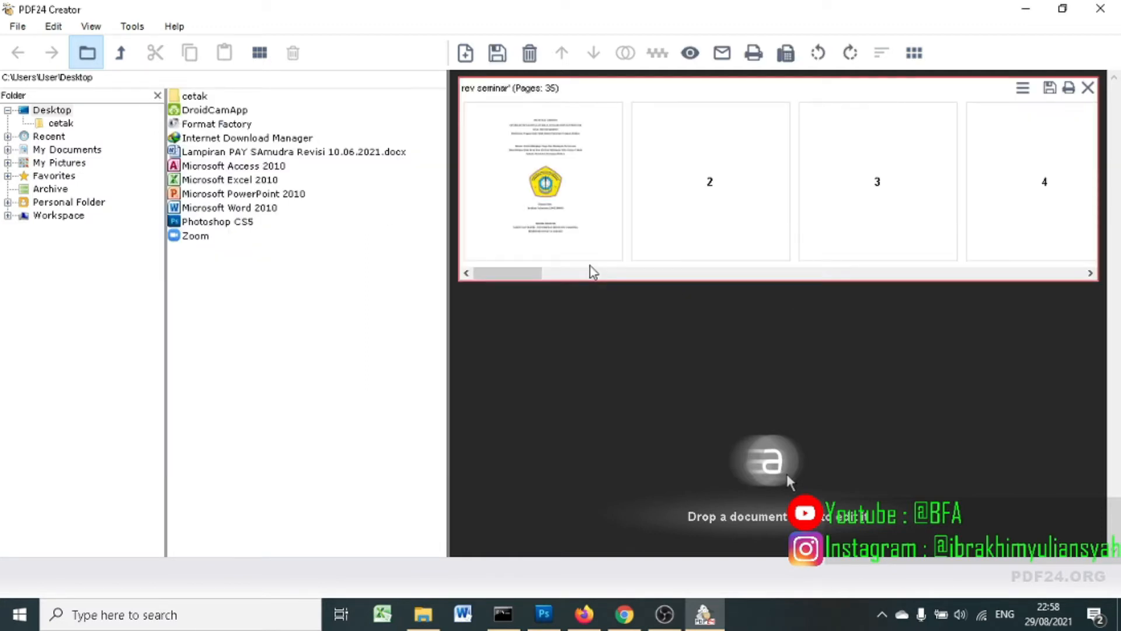
Look through the imported document's pages and view the output quality profiles offered for saving, without choosing one
left_click_drag(541, 276, 490, 275)
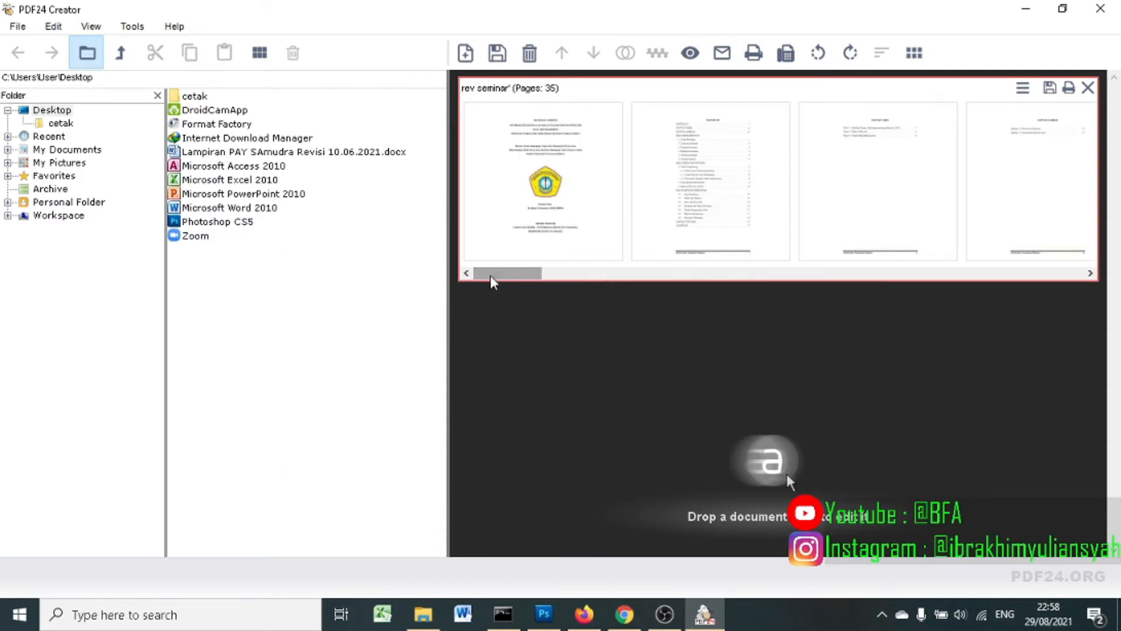
left_click(497, 53)
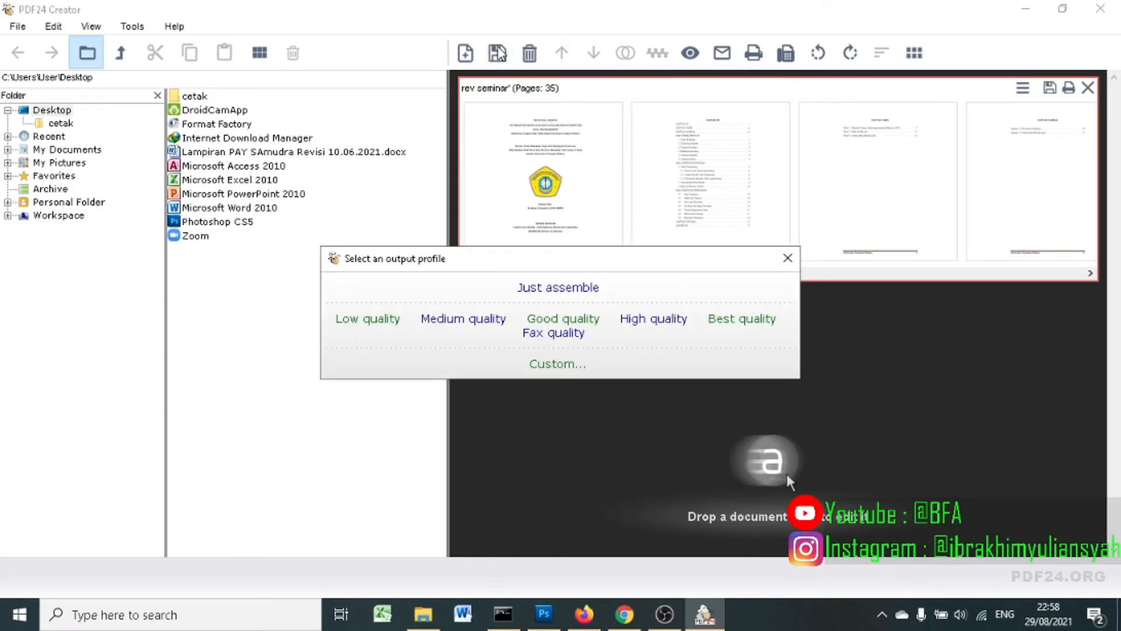
left_click(787, 257)
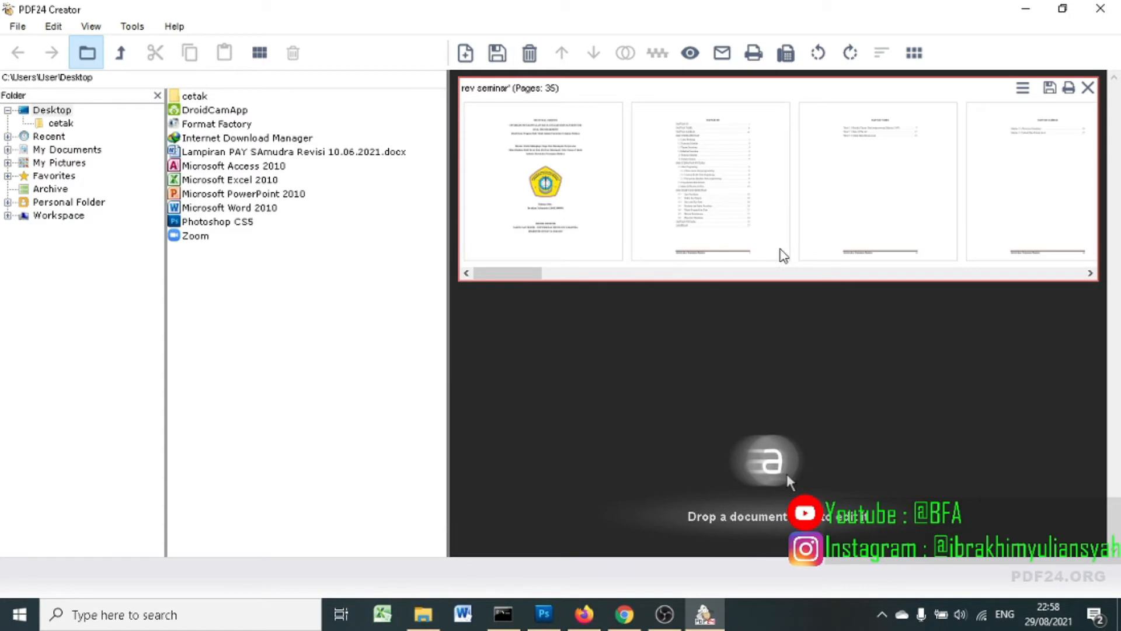
Add an empty document and copy the cover page of rev seminar' into it
left_click(466, 54)
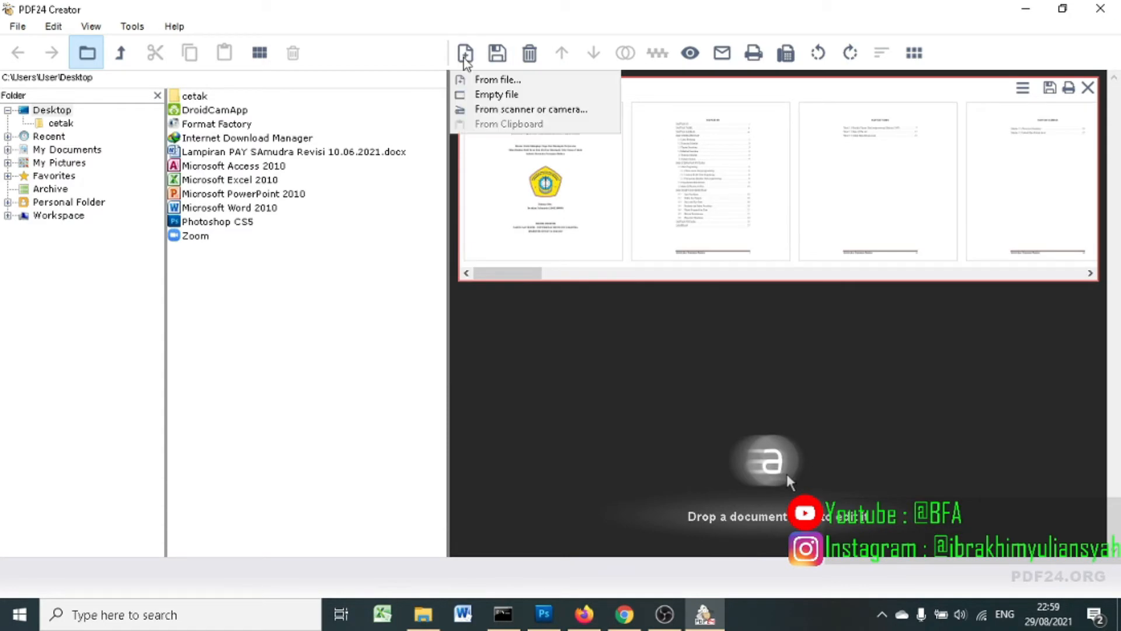
left_click(496, 95)
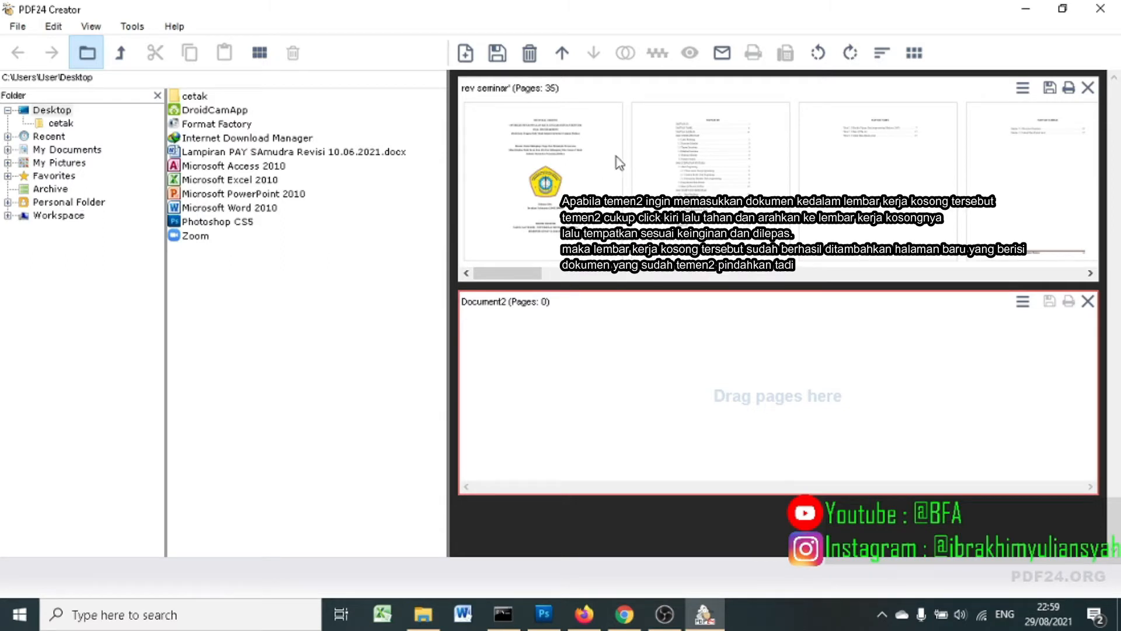
left_click(561, 164)
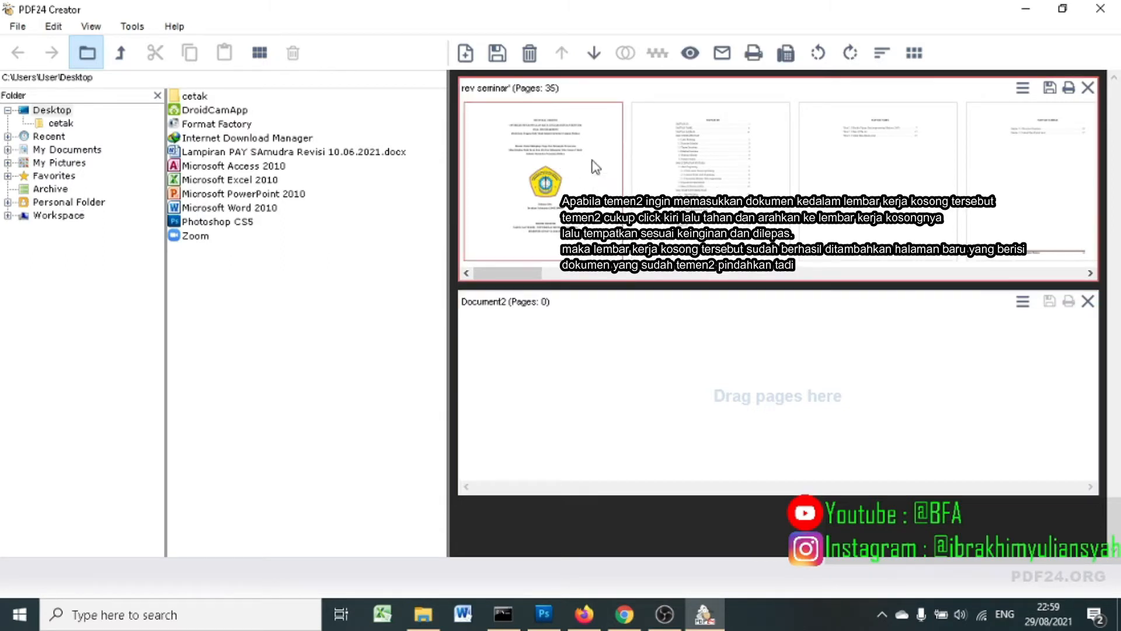
left_click_drag(575, 159, 583, 349)
left_click_drag(562, 178, 546, 353)
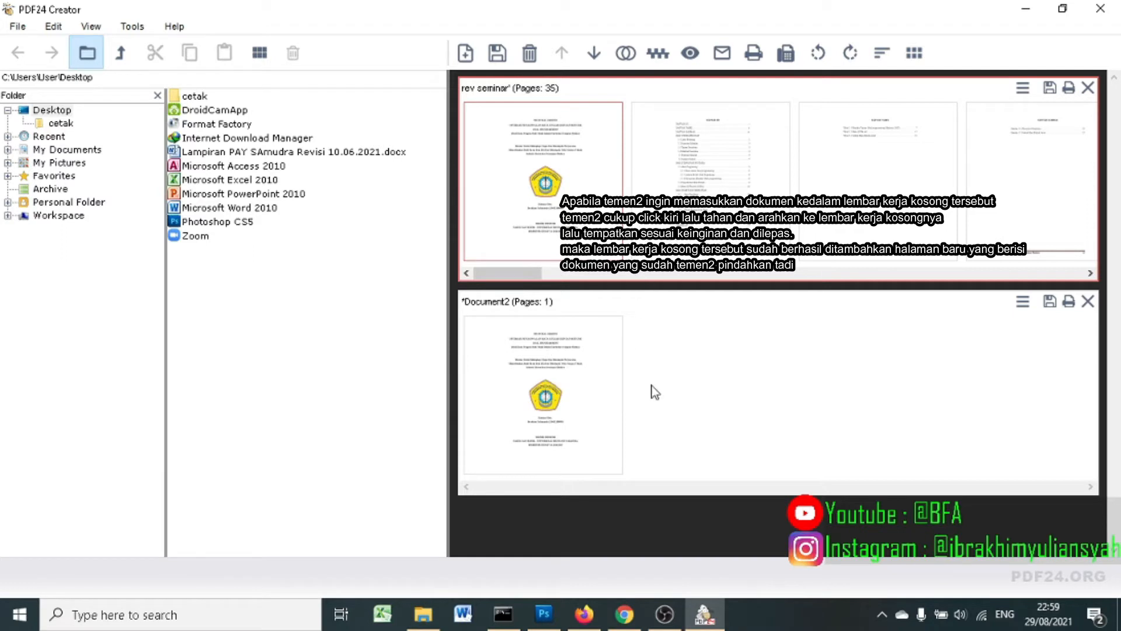
View the scanner or camera import with the Lenovo EasyCamera TWAIN source and close it without taking a snapshot
left_click(692, 223)
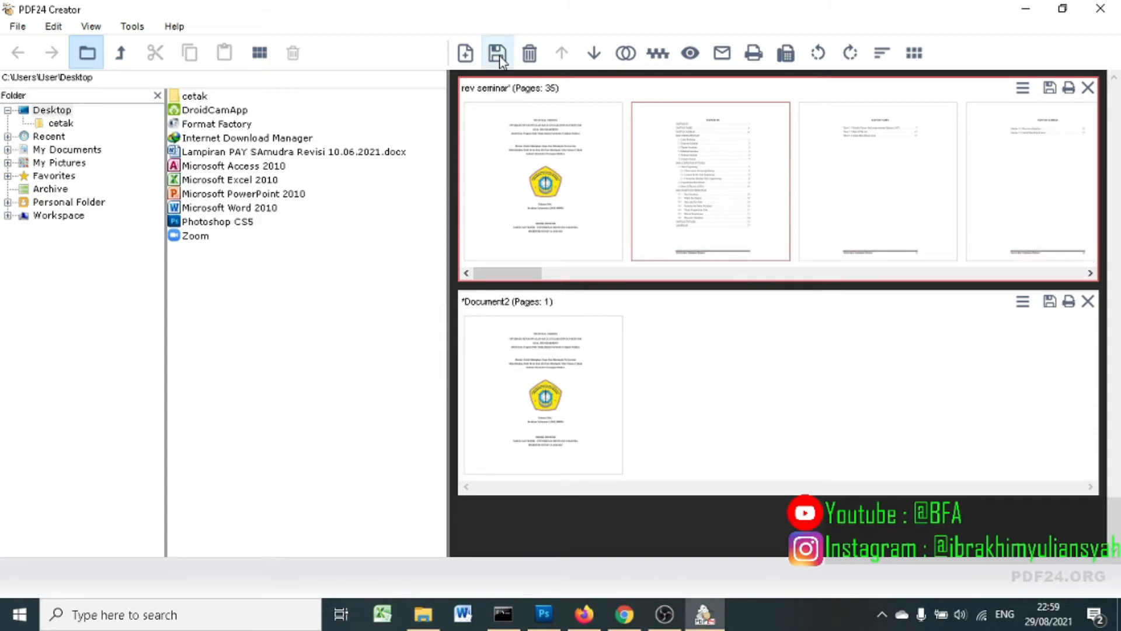
left_click(474, 58)
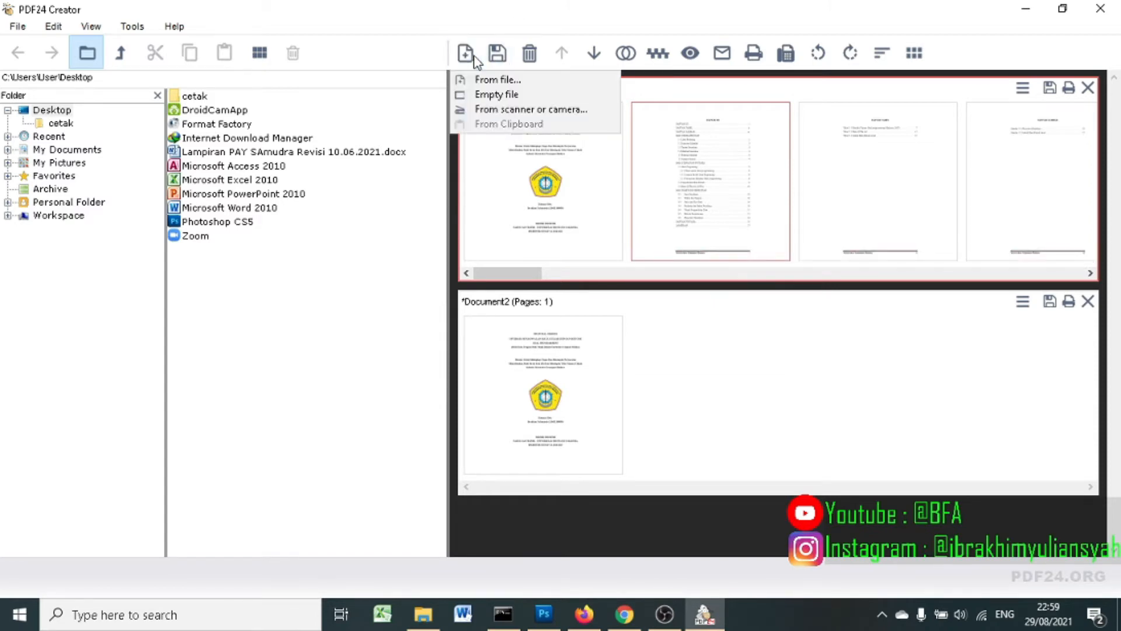
left_click(489, 113)
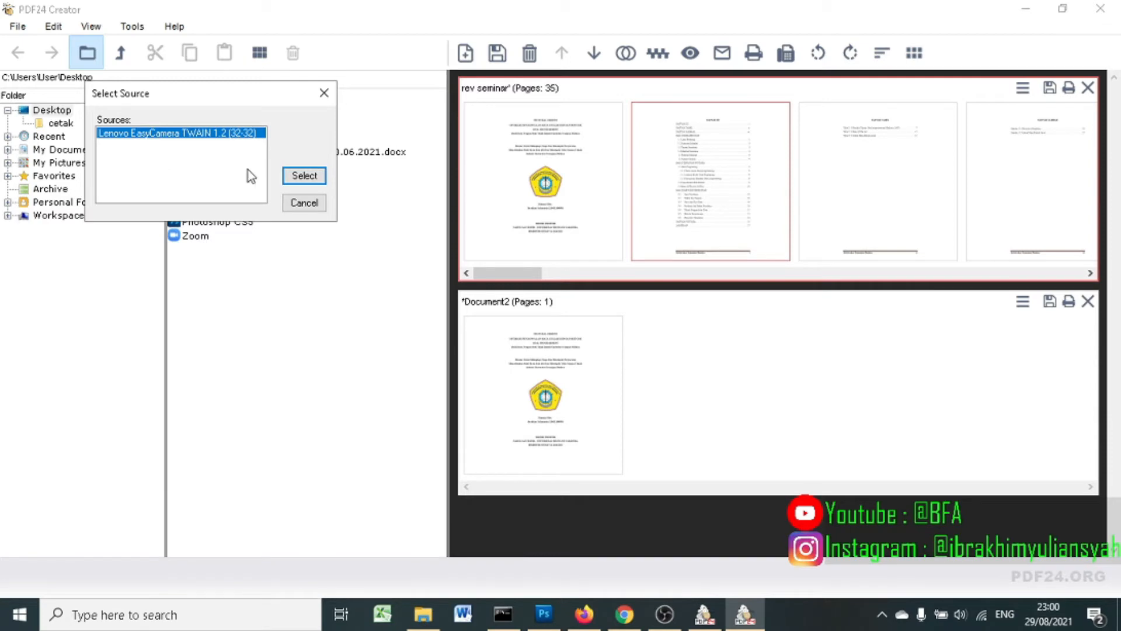
left_click(304, 203)
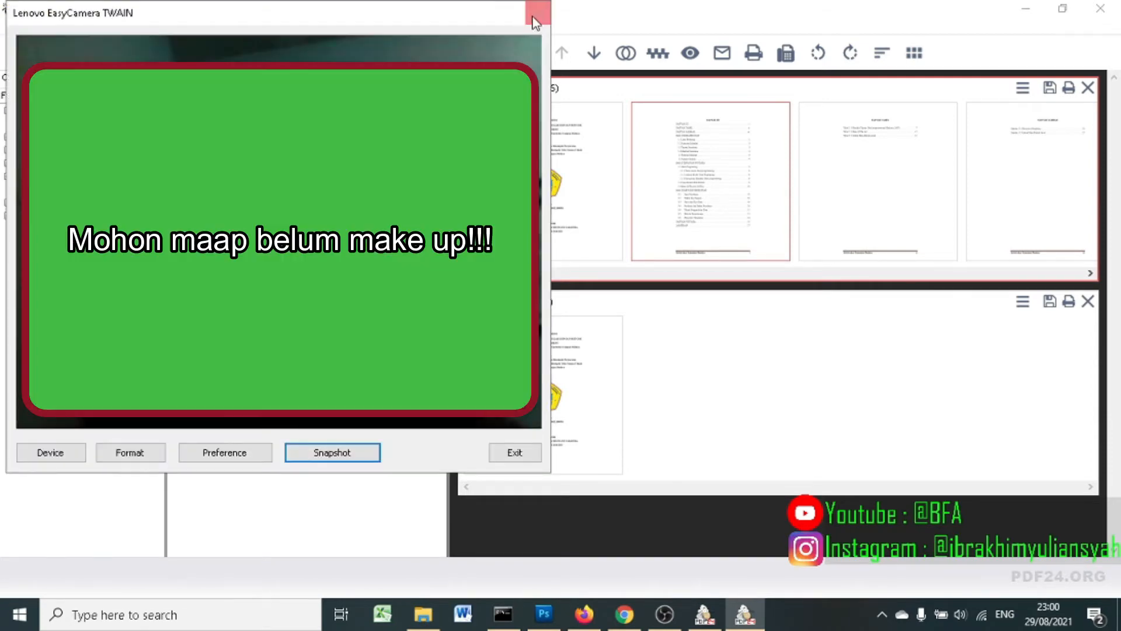
left_click(534, 16)
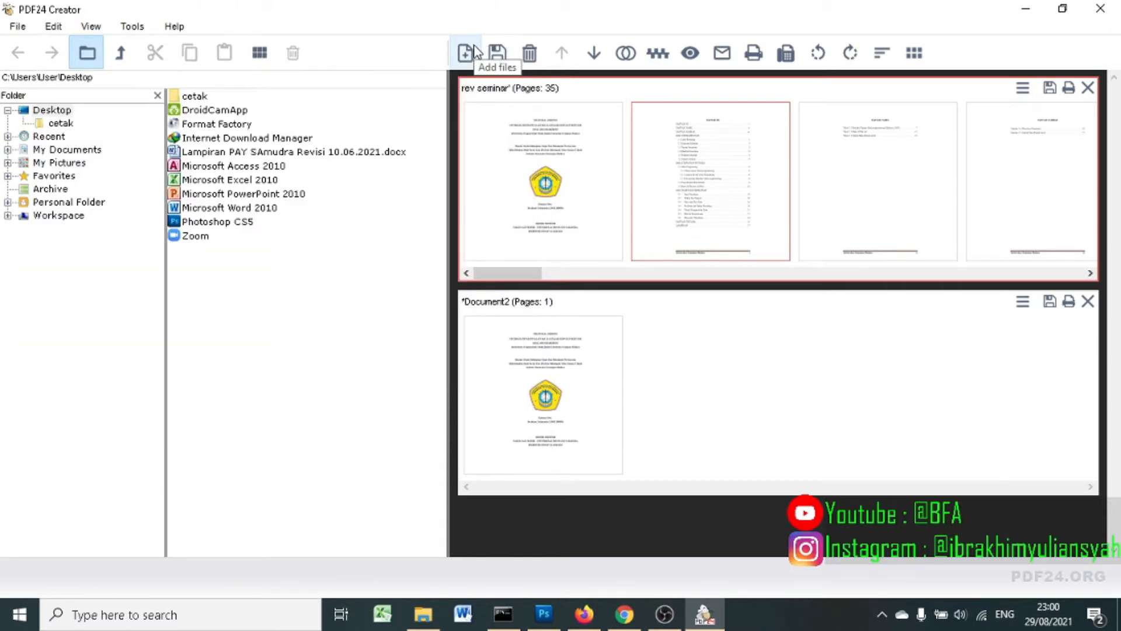
Switch to Foxit Reader and copy a snapshot of the "1.5 Batasan Masalah" heading and its sentence on page 7 to the clipboard
left_click(475, 51)
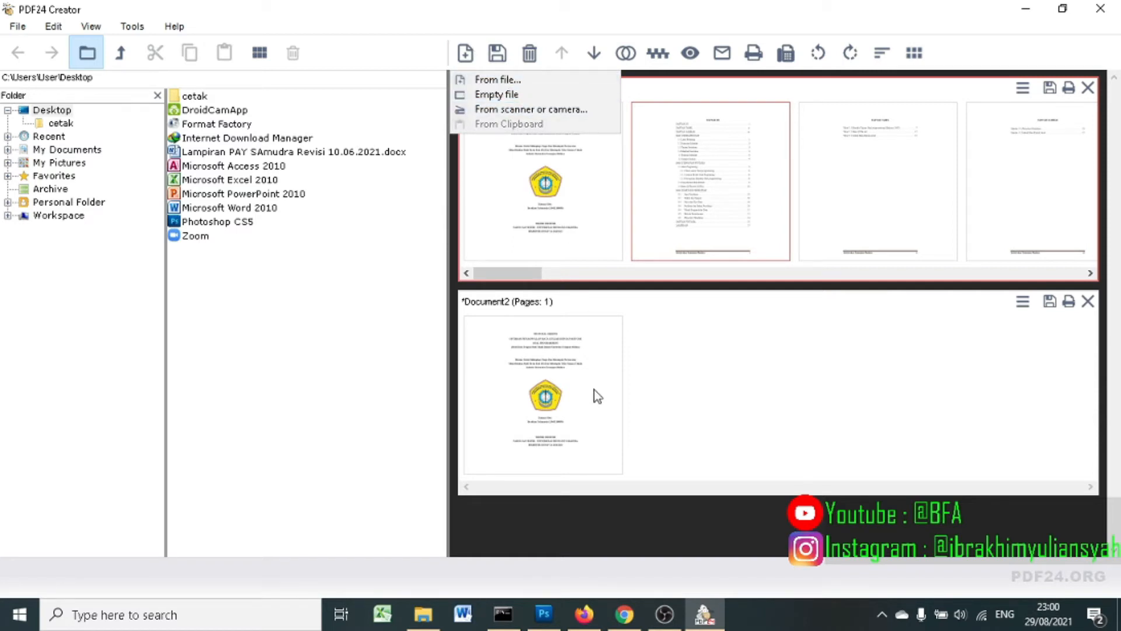
left_click(636, 414)
left_click(435, 614)
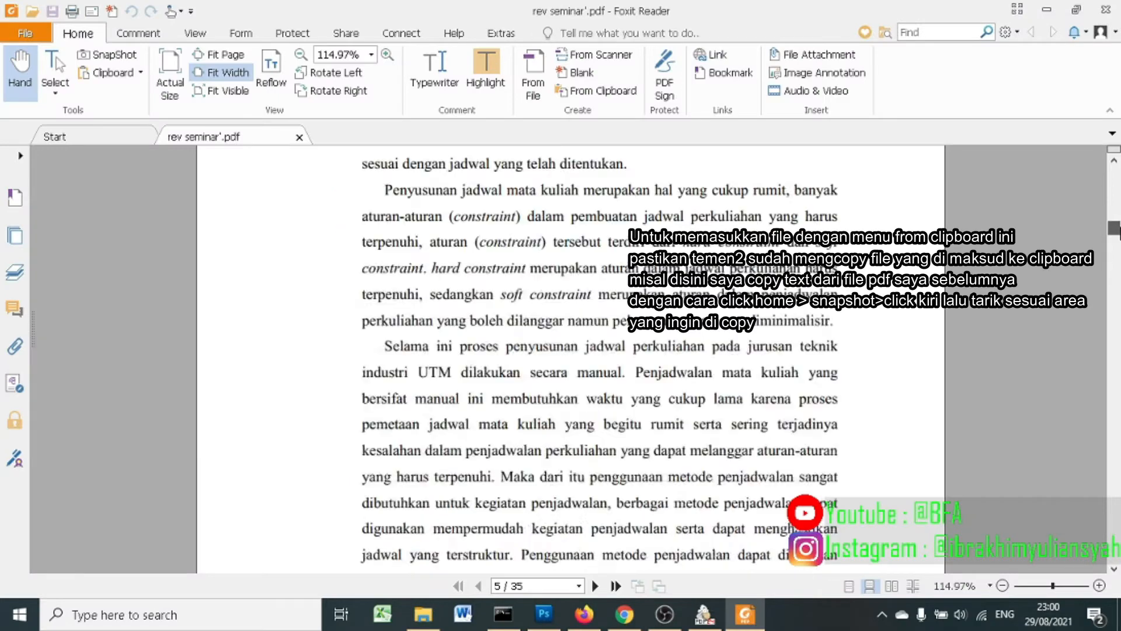
scroll(571, 292, "down", 3)
scroll(1113, 253, "down", 10)
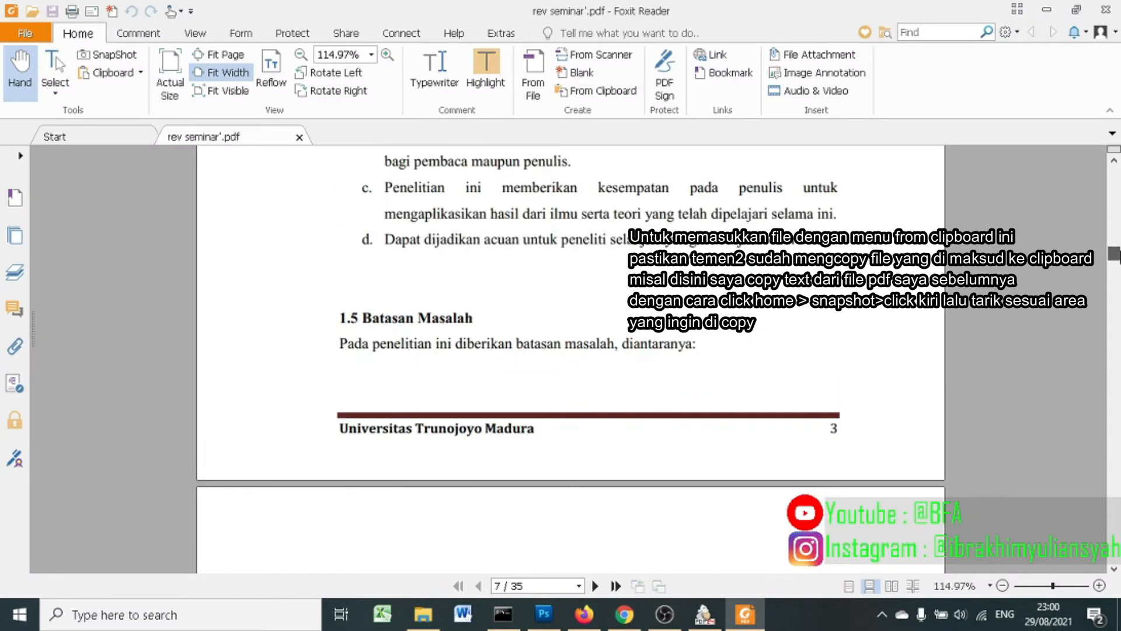
left_click(109, 60)
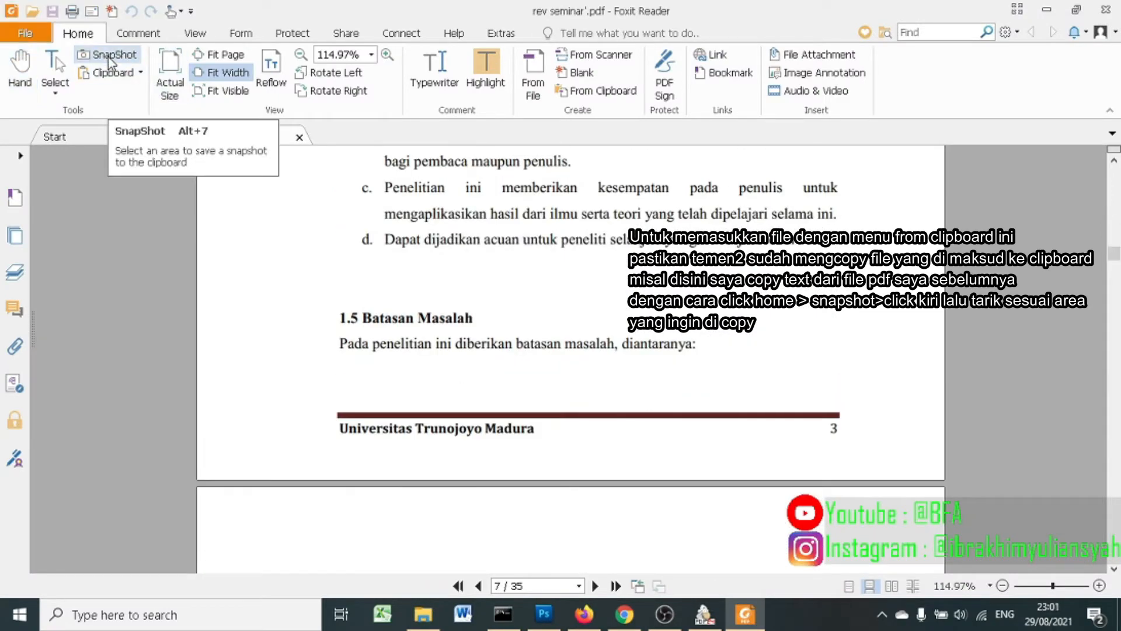
left_click_drag(304, 290, 890, 375)
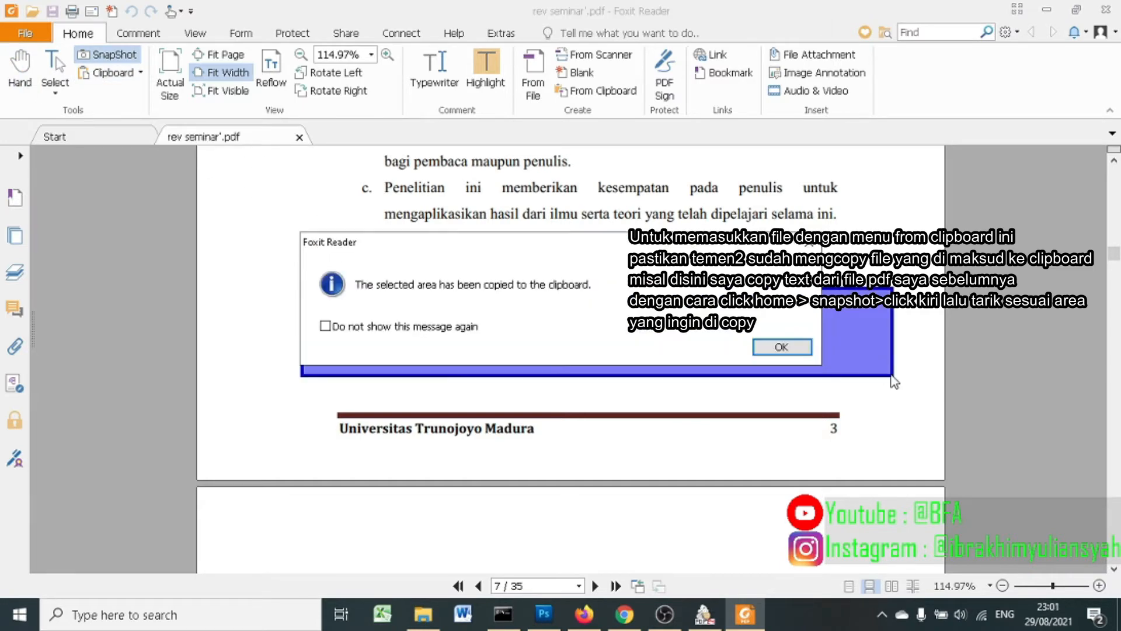
left_click(793, 351)
Switch back to PDF24 Creator, create a new document from the clipboard snapshot and preview its page
key("alt+Tab")
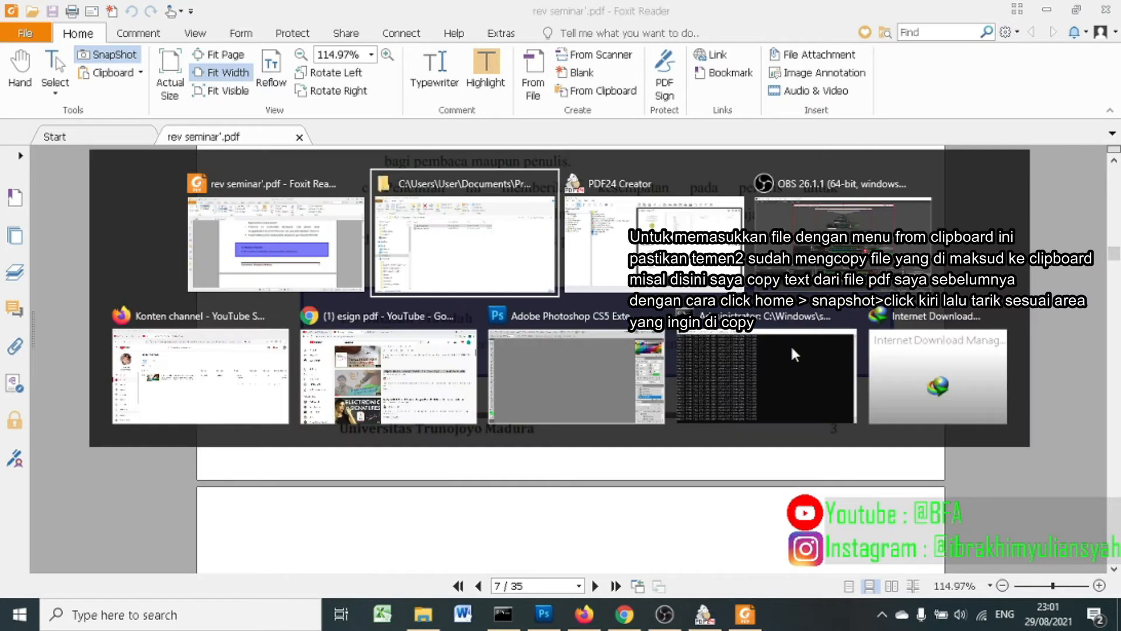
key("alt+Tab")
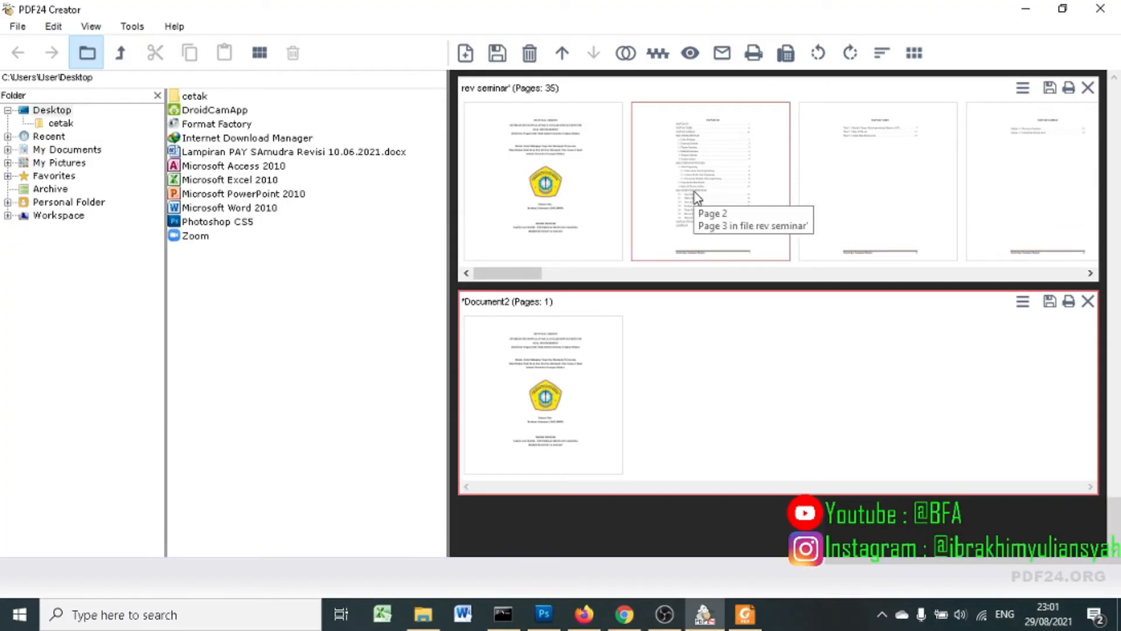
left_click(465, 52)
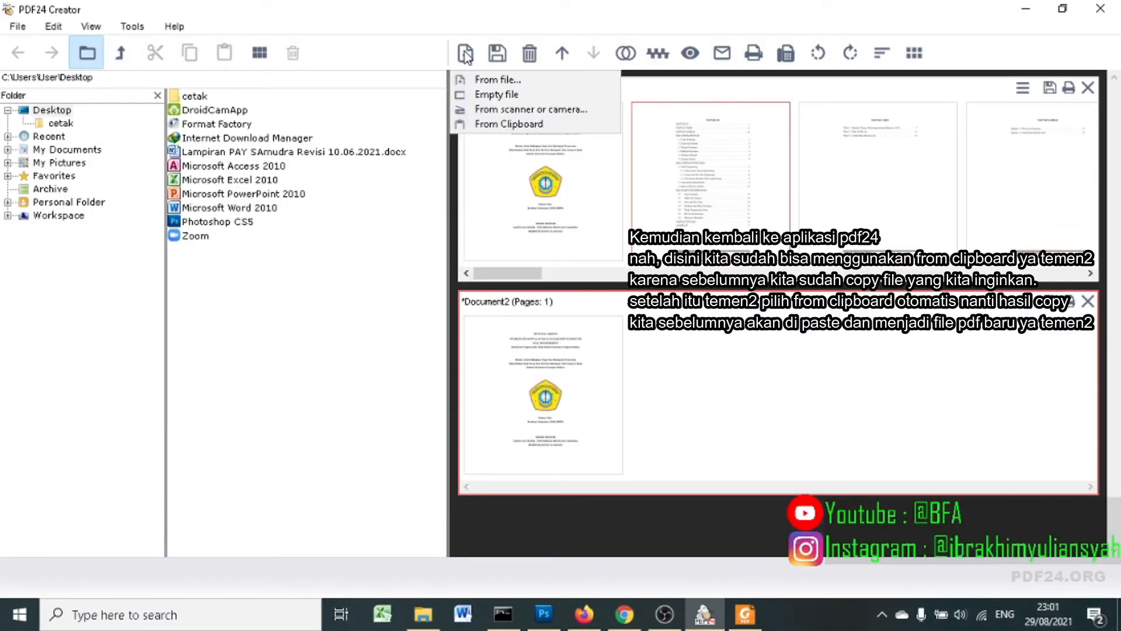
left_click(533, 125)
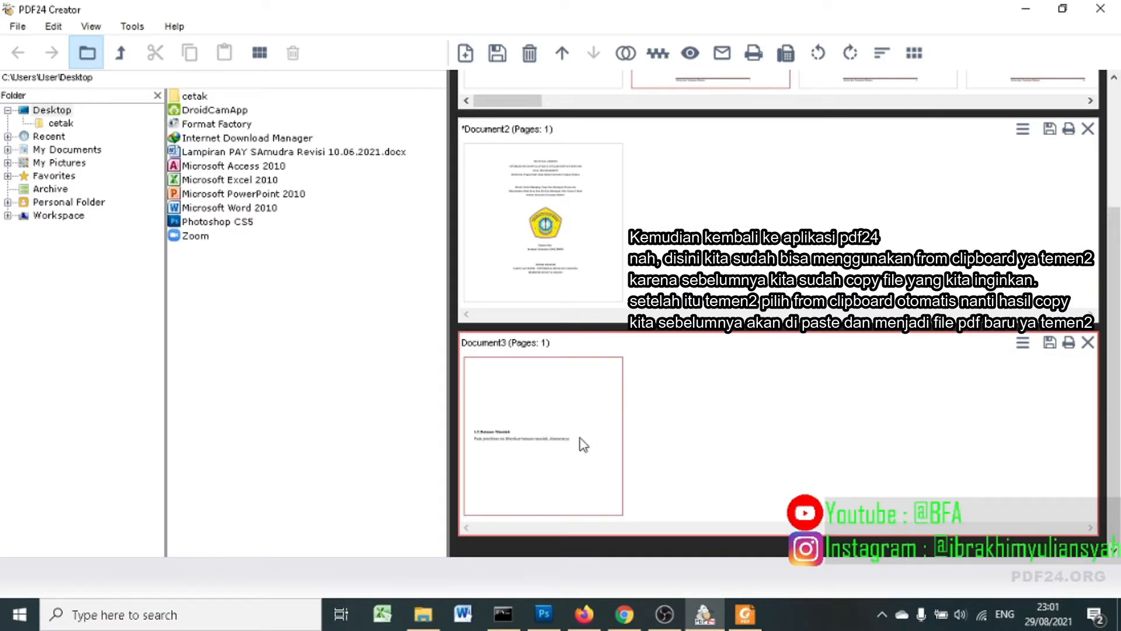
double_click(582, 444)
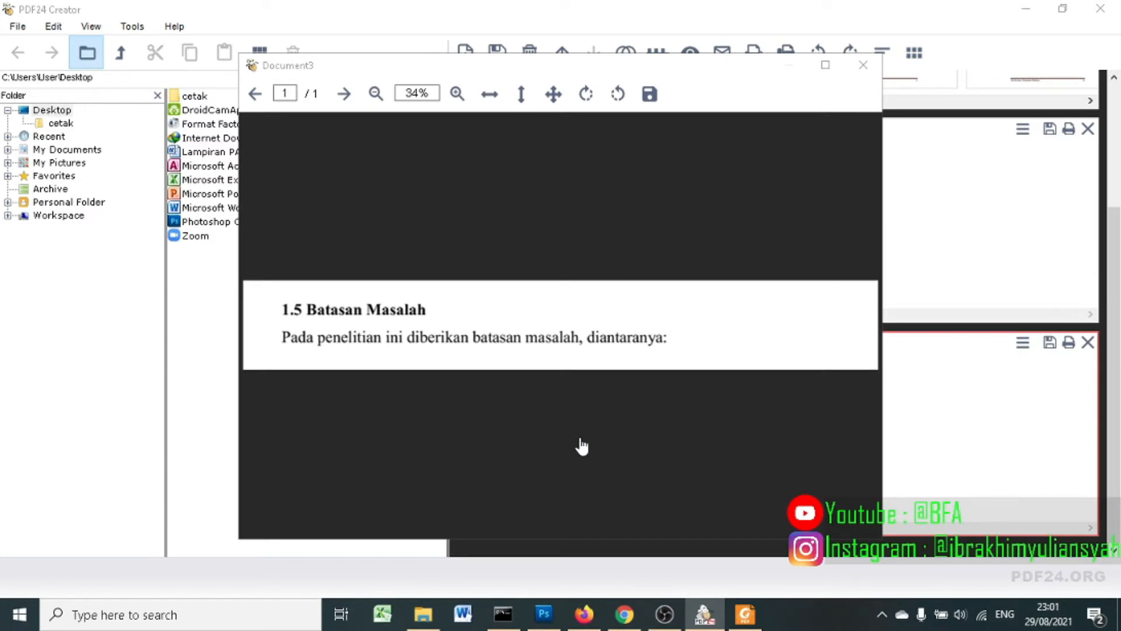
left_click(863, 65)
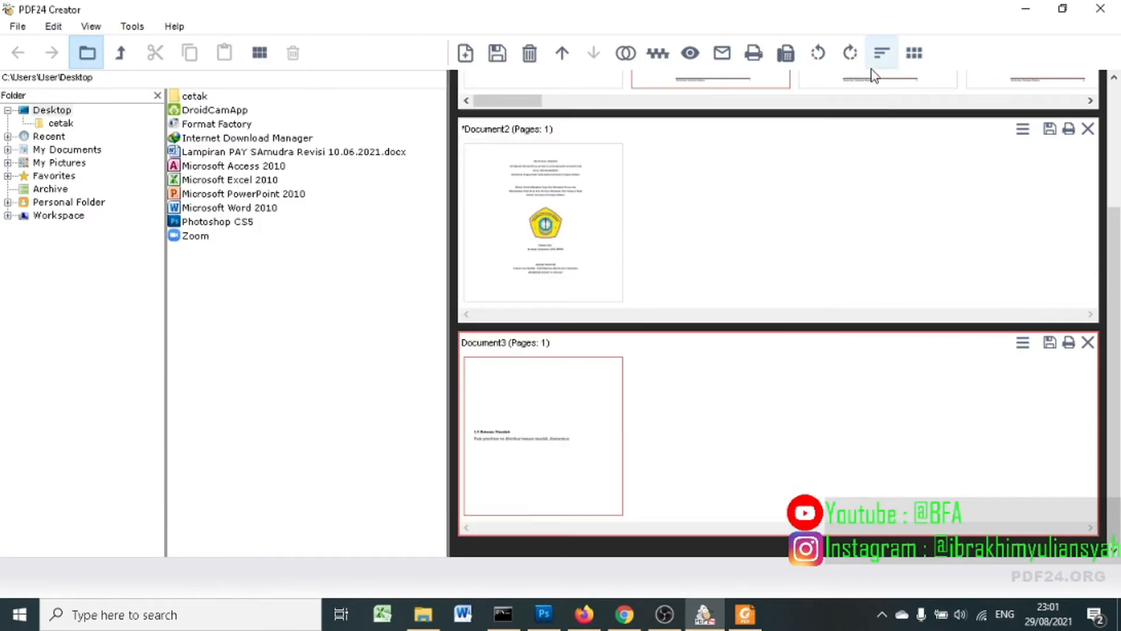
scroll(1083, 286, "up", 3)
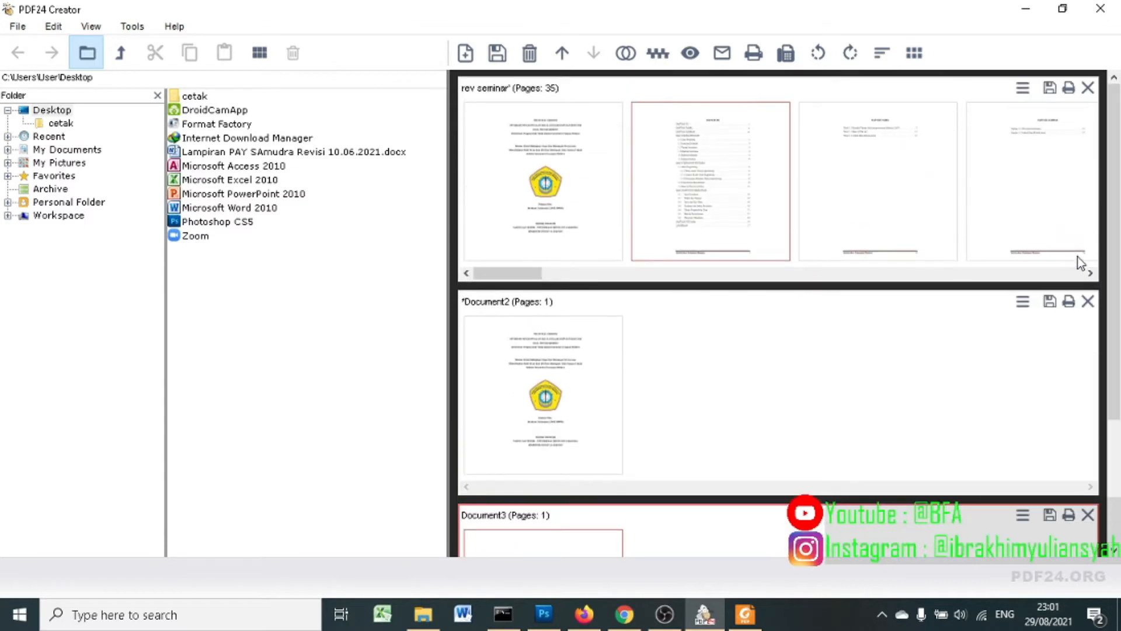
left_click(470, 59)
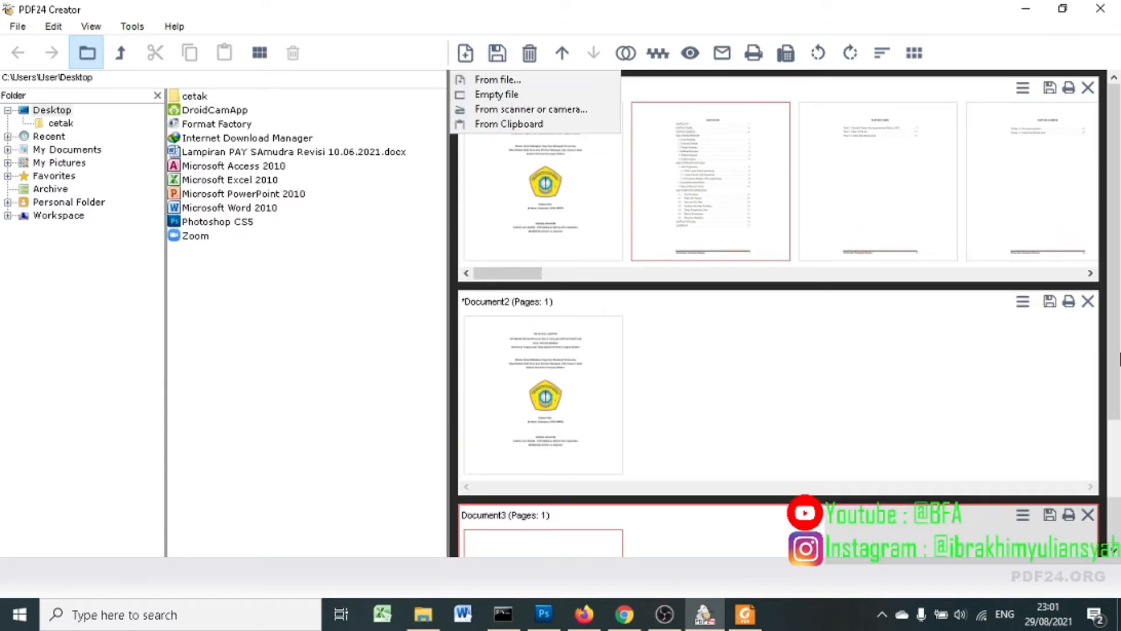
left_click(1119, 355)
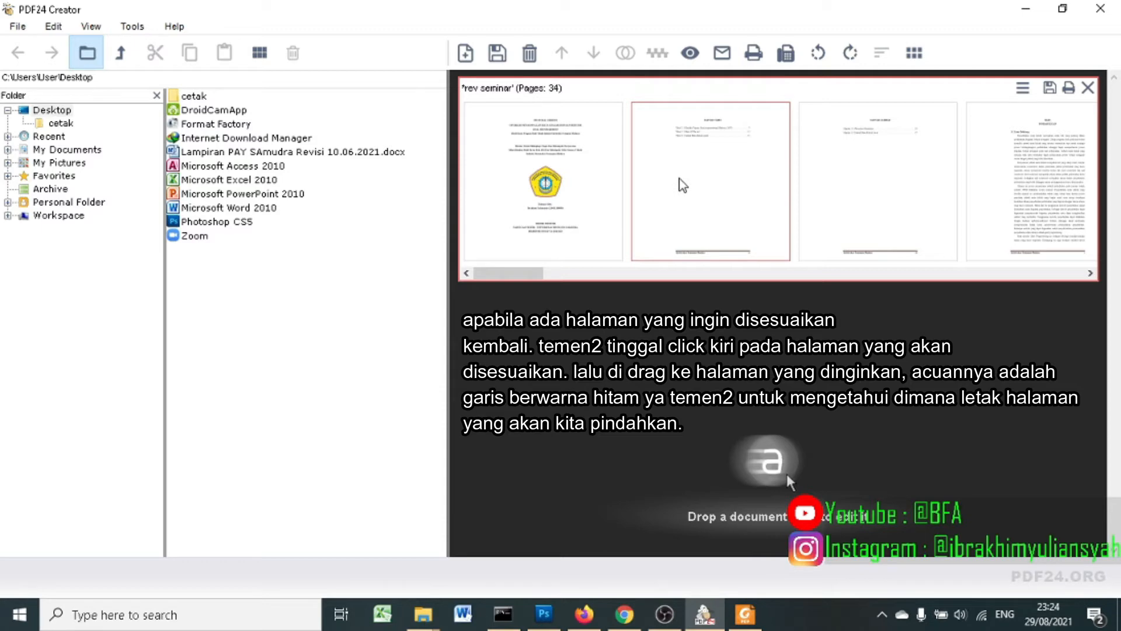
Move the second page of rev seminar' to directly after the third page
left_click_drag(684, 178, 907, 185)
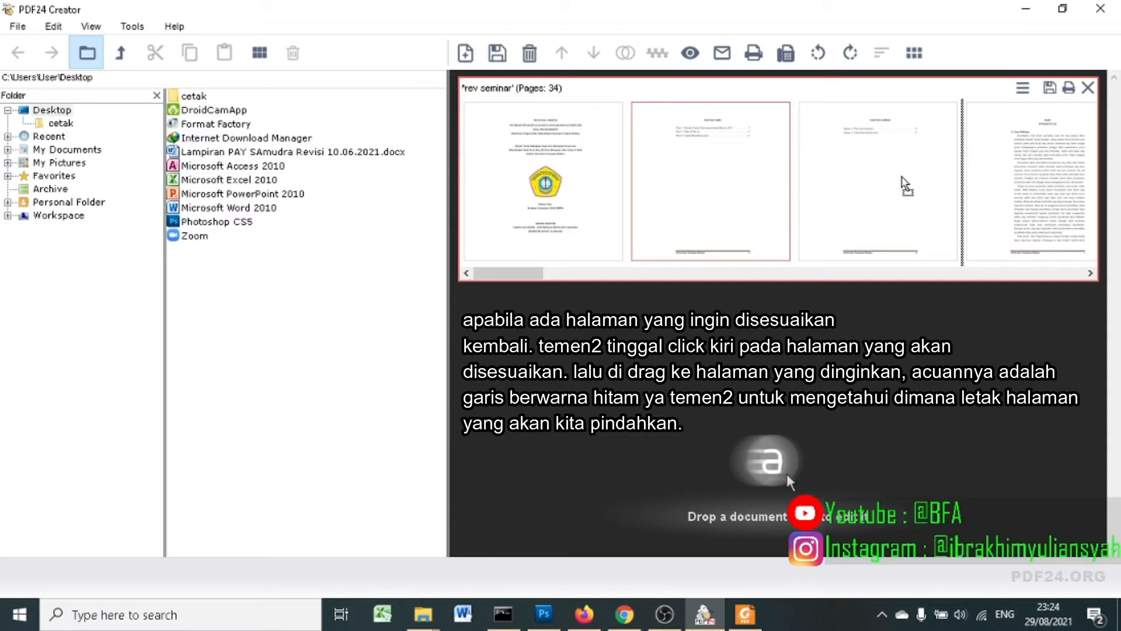
left_click_drag(906, 176, 961, 153)
left_click_drag(963, 143, 961, 174)
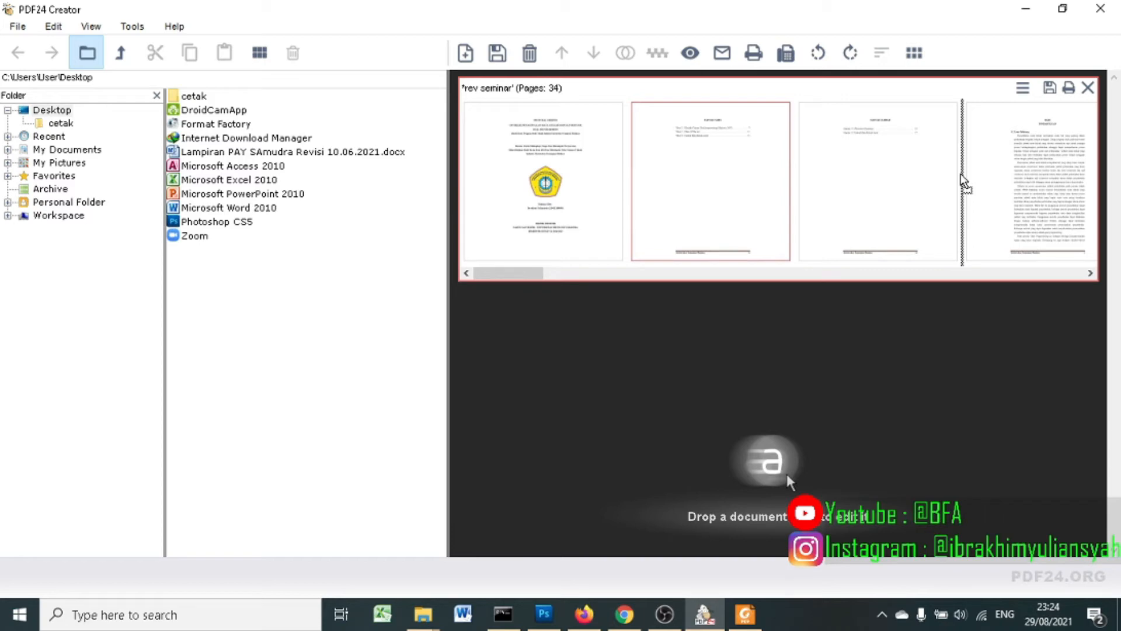
left_click_drag(964, 183, 964, 181)
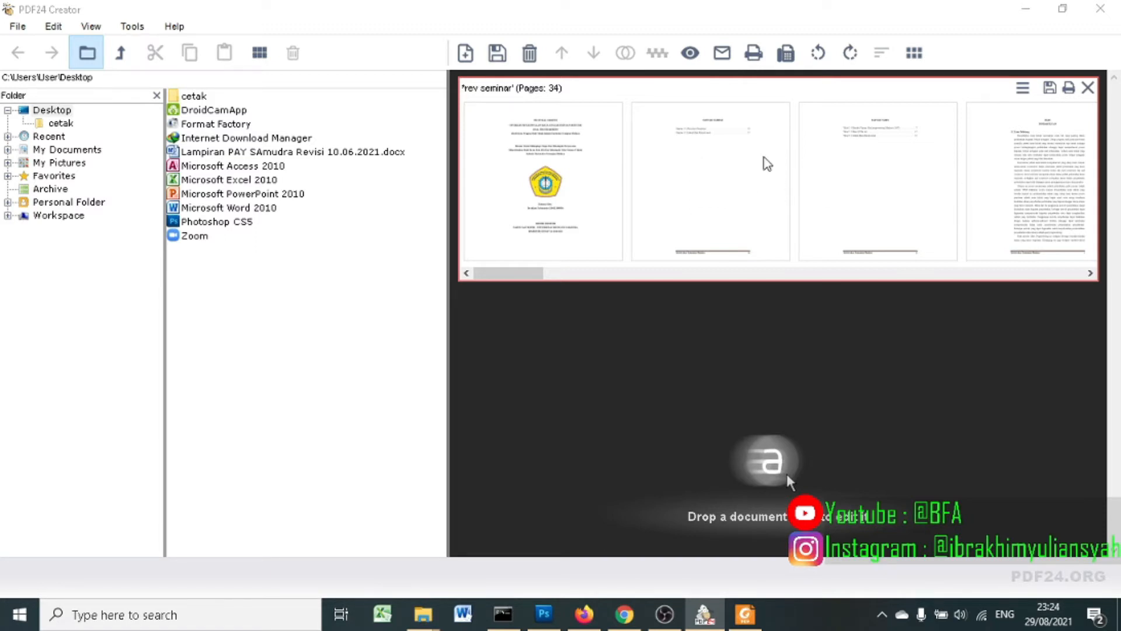
Select the first four pages of rev seminar' and rotate them clockwise through a full turn
left_click(514, 183)
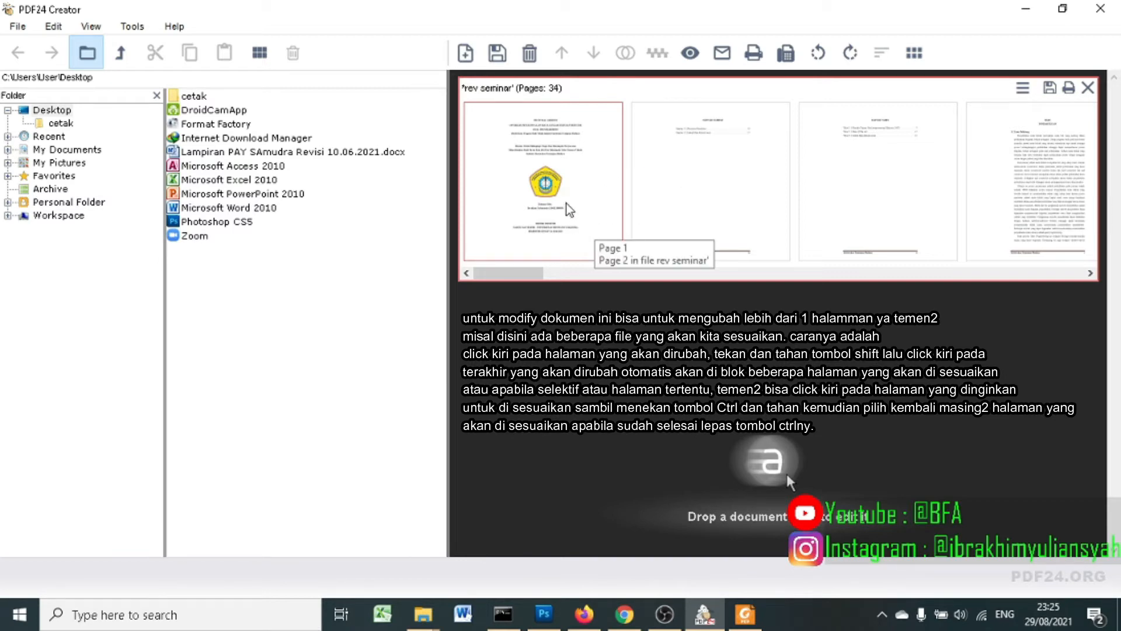
left_click(1032, 203, "shift")
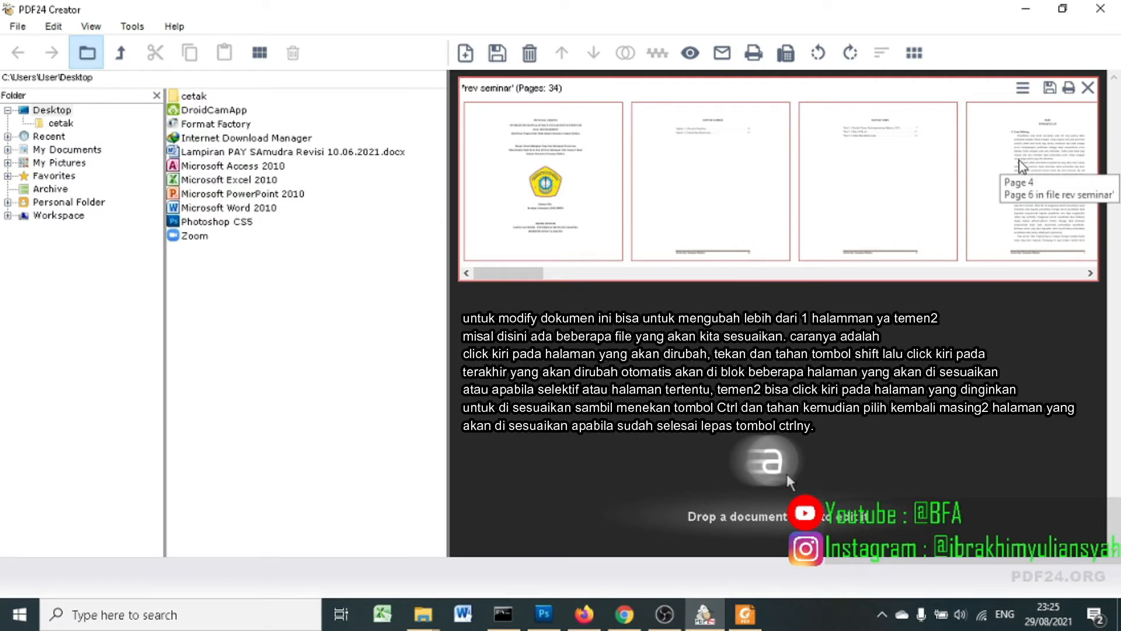
left_click(843, 67)
left_click(841, 69)
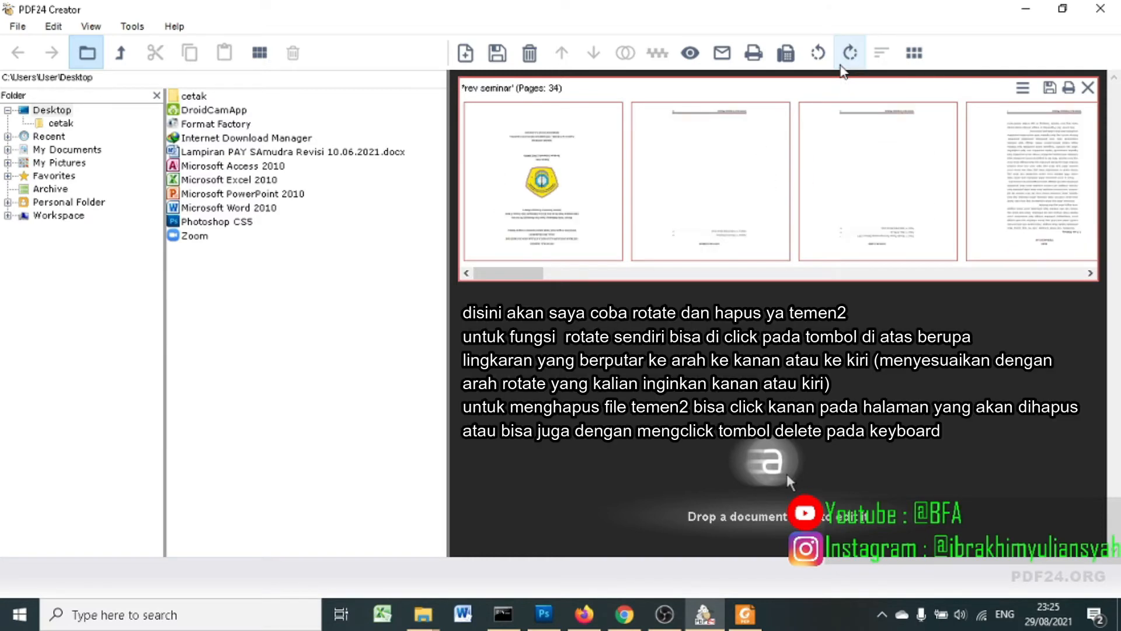
left_click(841, 69)
left_click(841, 69)
Rotate the four selected pages counterclockwise through a full turn
left_click(828, 60)
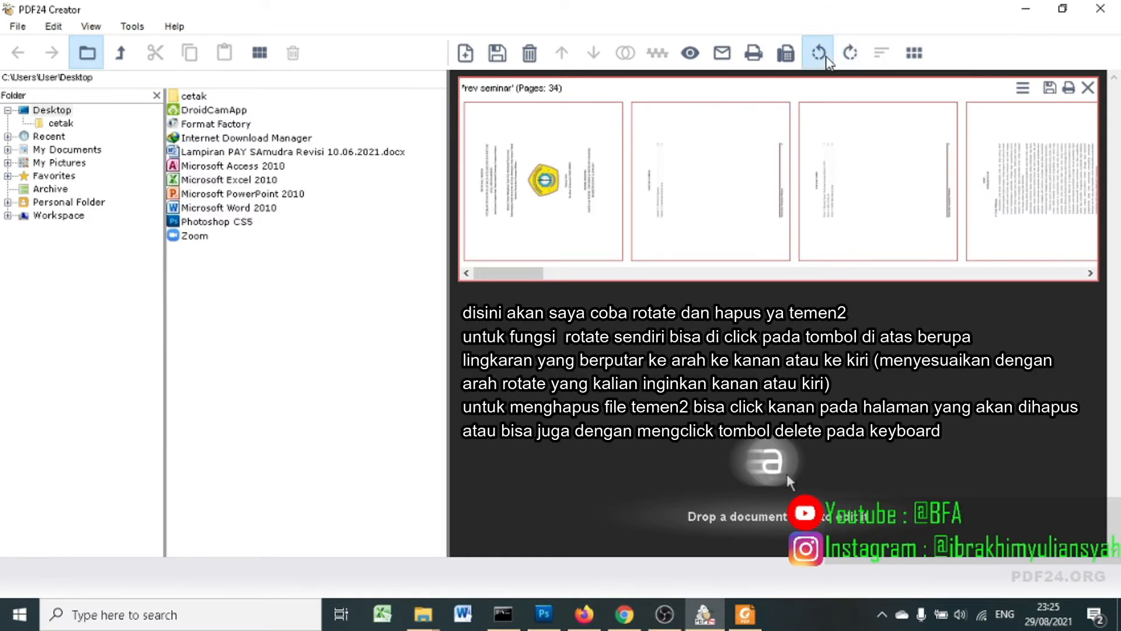
left_click(828, 61)
left_click(828, 61)
left_click(827, 59)
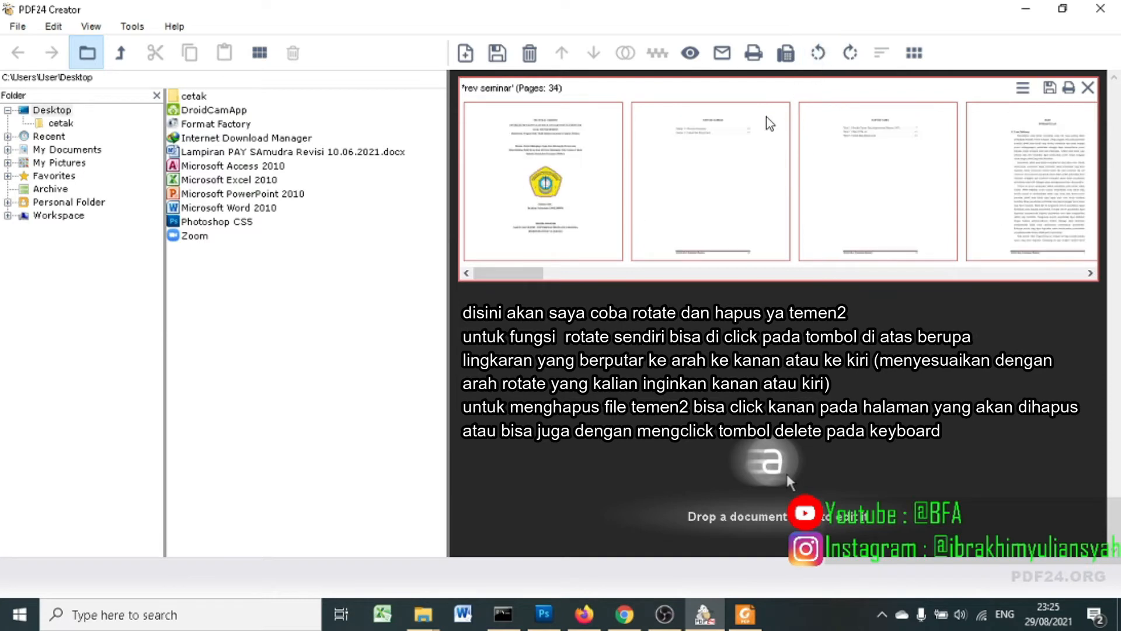
Delete the four selected pages from rev seminar'
right_click(758, 130)
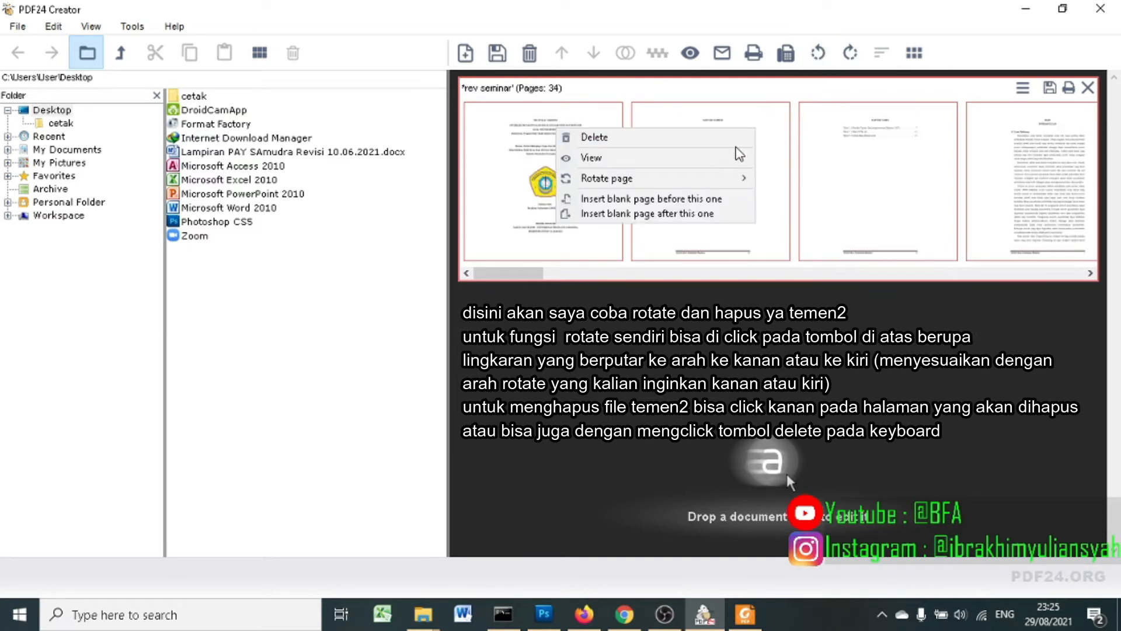
left_click(732, 142)
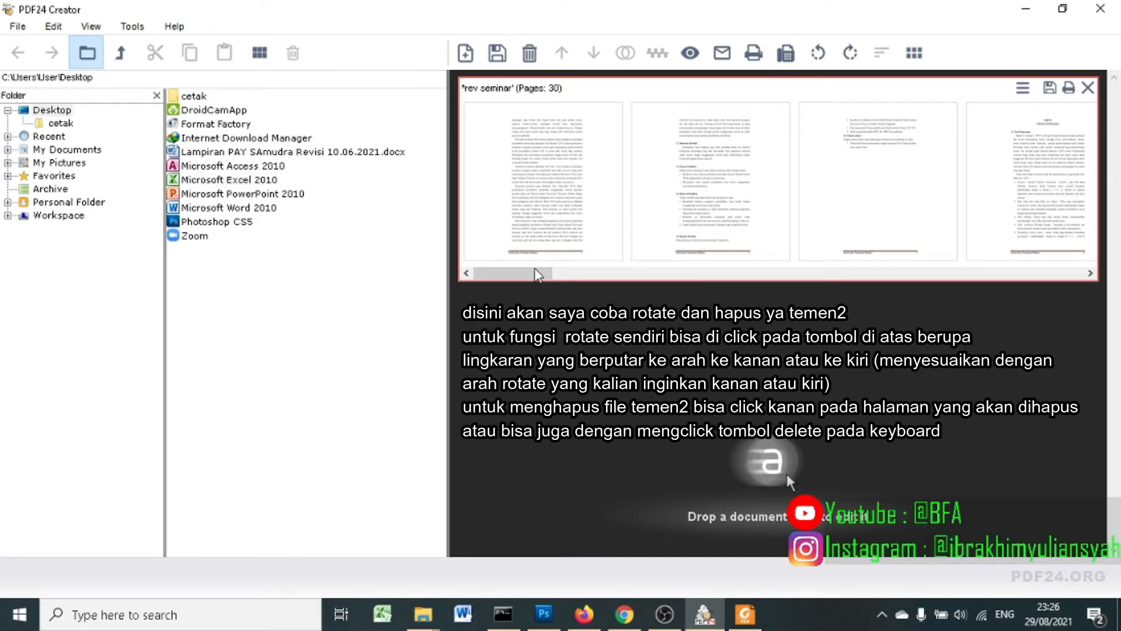
mouse_move(528, 275)
left_mouse_down()
mouse_move(560, 269)
mouse_move(519, 270)
left_mouse_up()
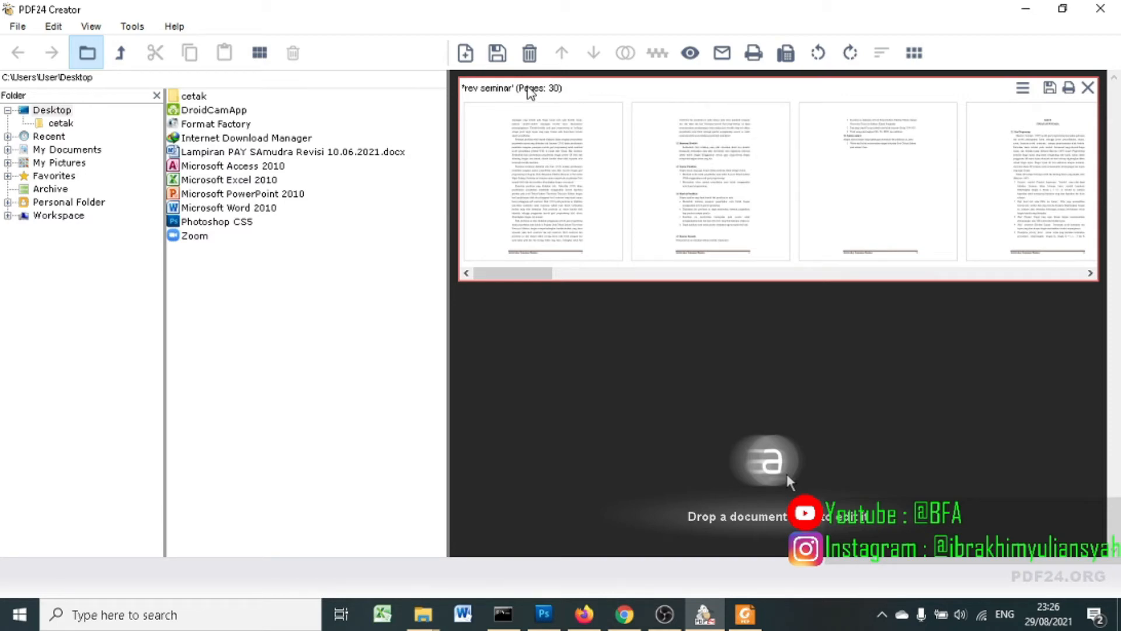
Add Resume.pdf from the Project Youtube folder as a second document
left_click(466, 60)
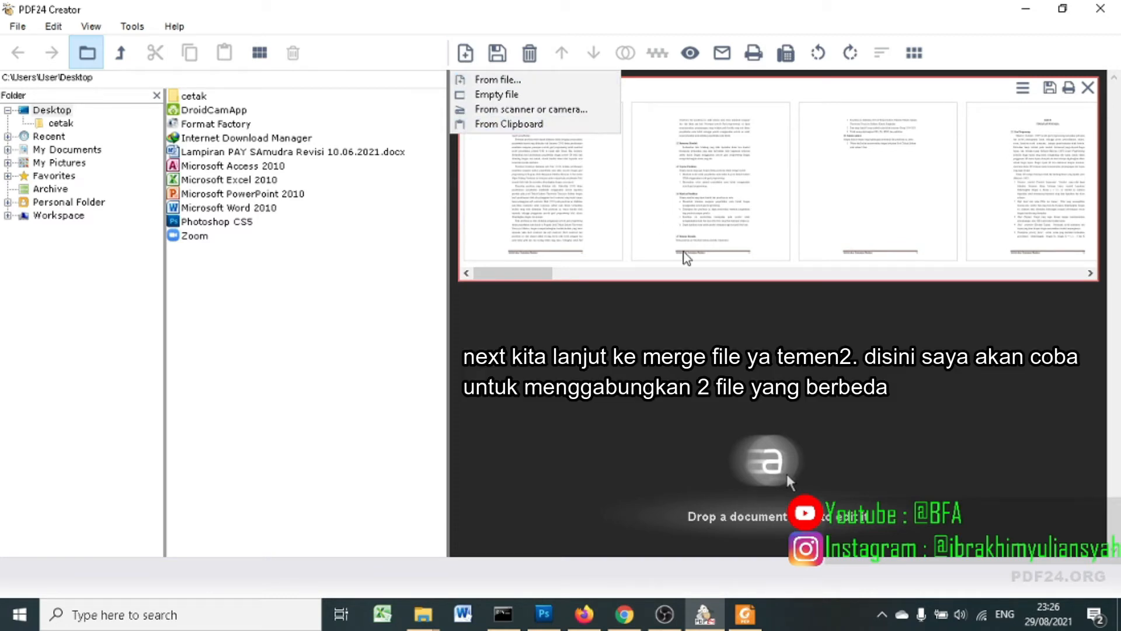
left_click(551, 83)
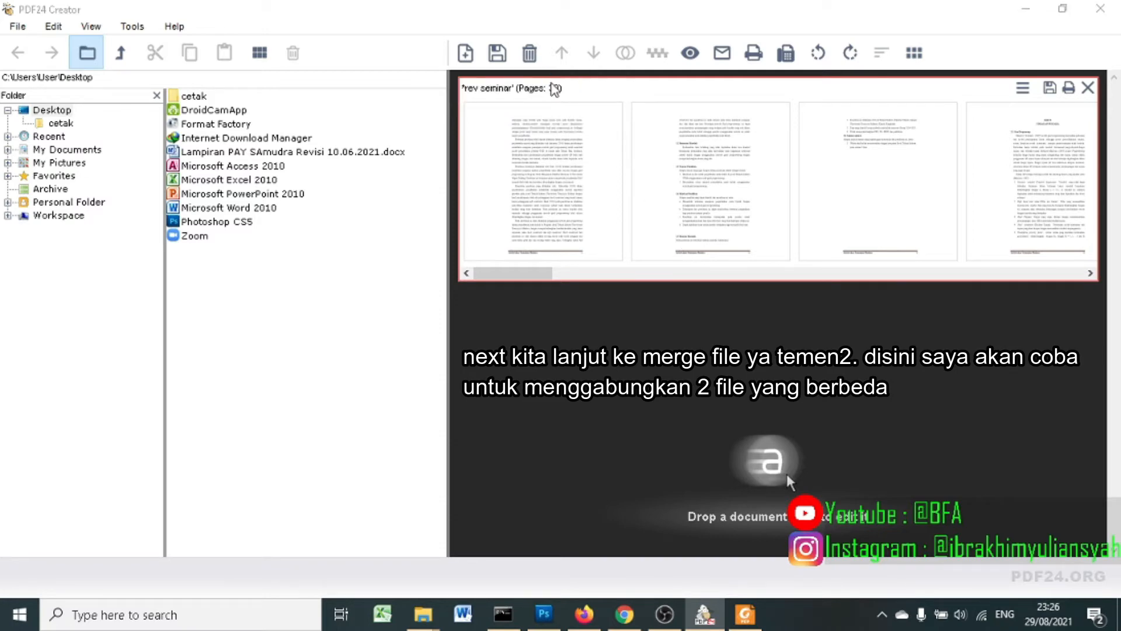
left_click(451, 201)
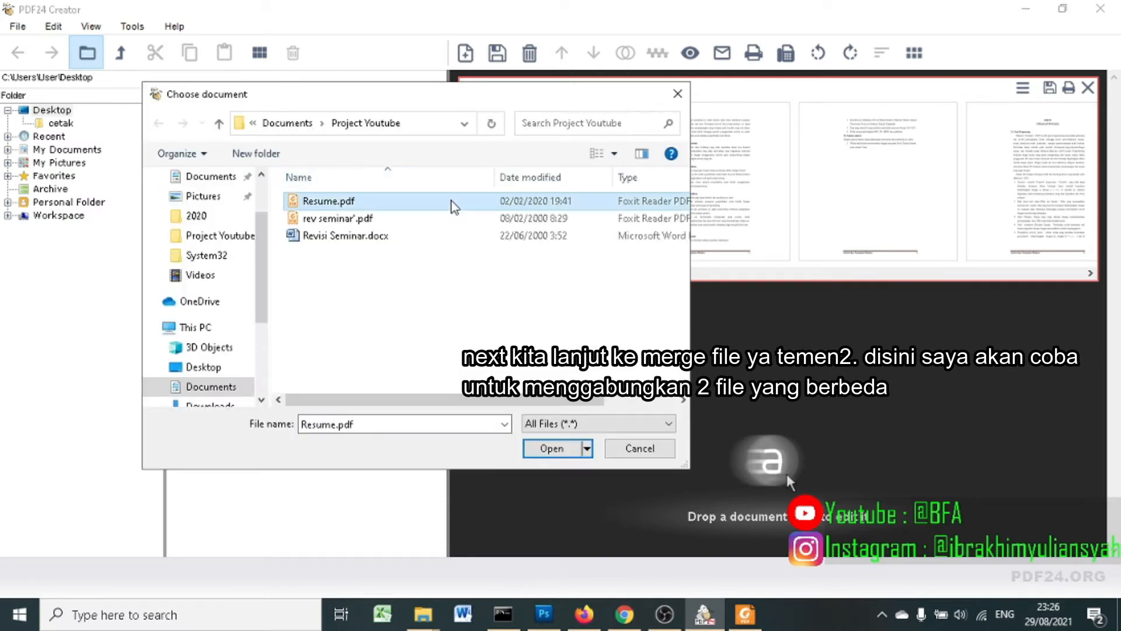
double_click(442, 204)
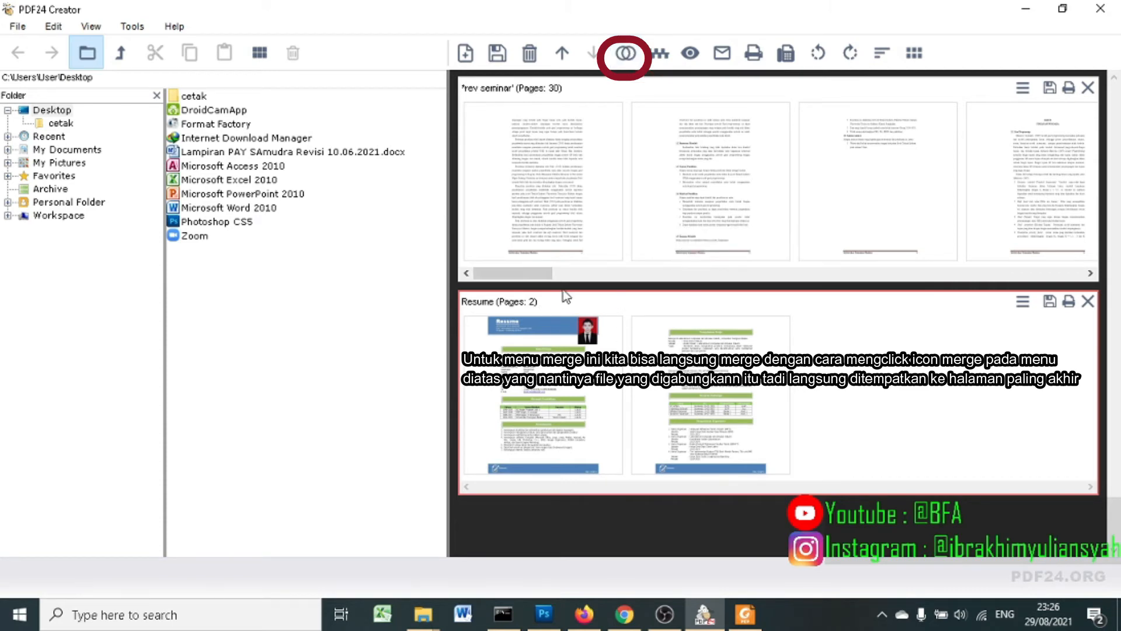
Merge rev seminar' and Resume into a single document and check the pages at its end
left_click(627, 54)
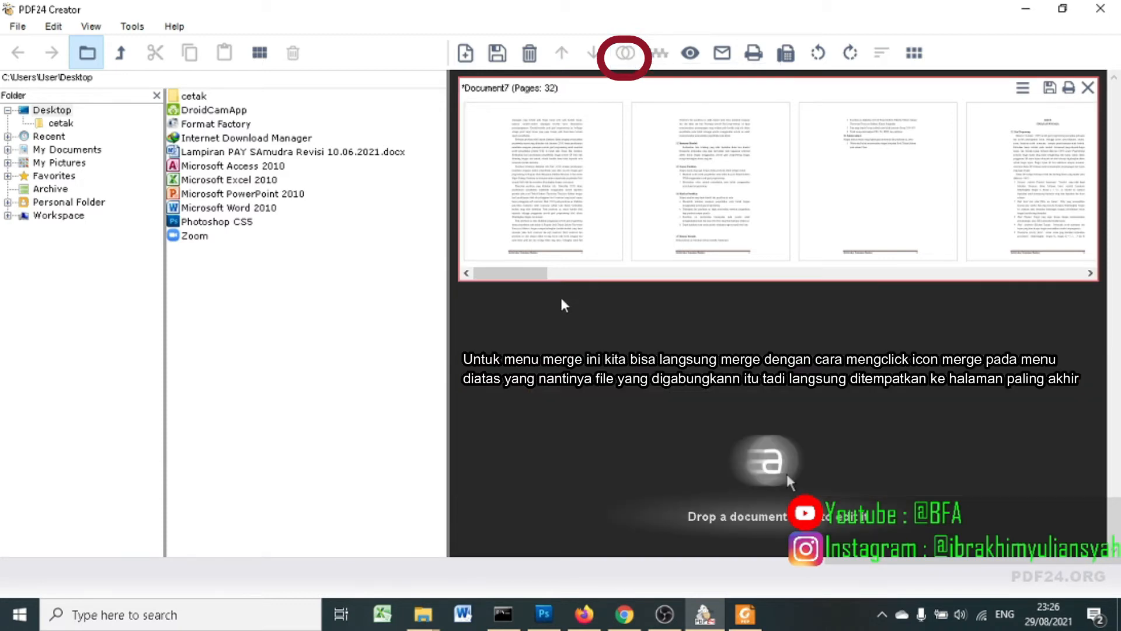
left_click_drag(538, 279, 1052, 281)
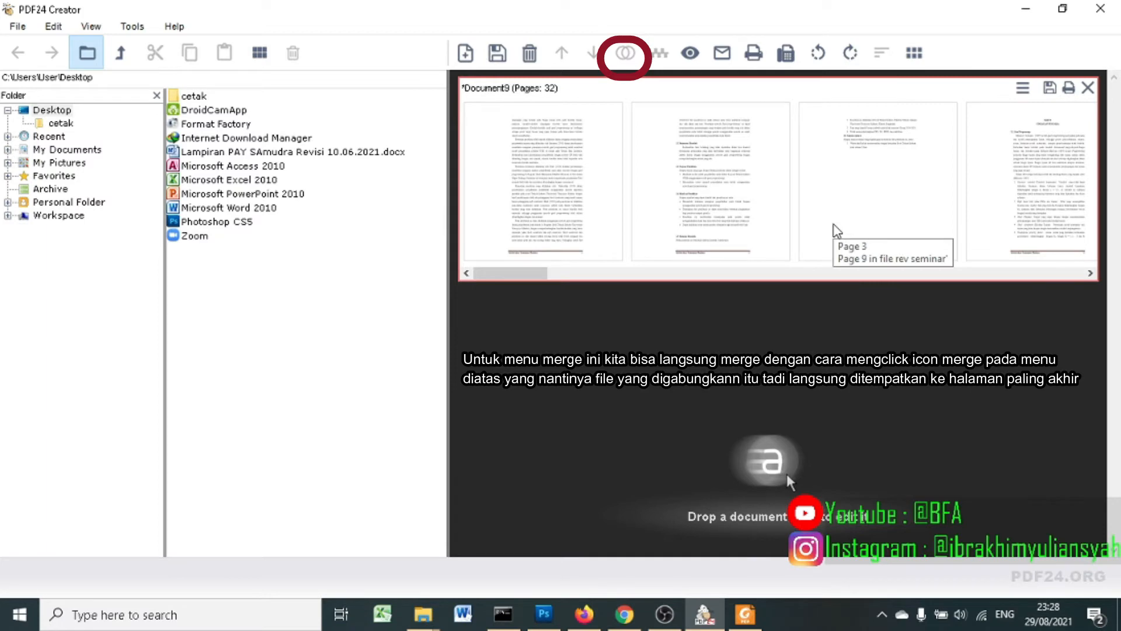
left_click_drag(527, 280, 1054, 302)
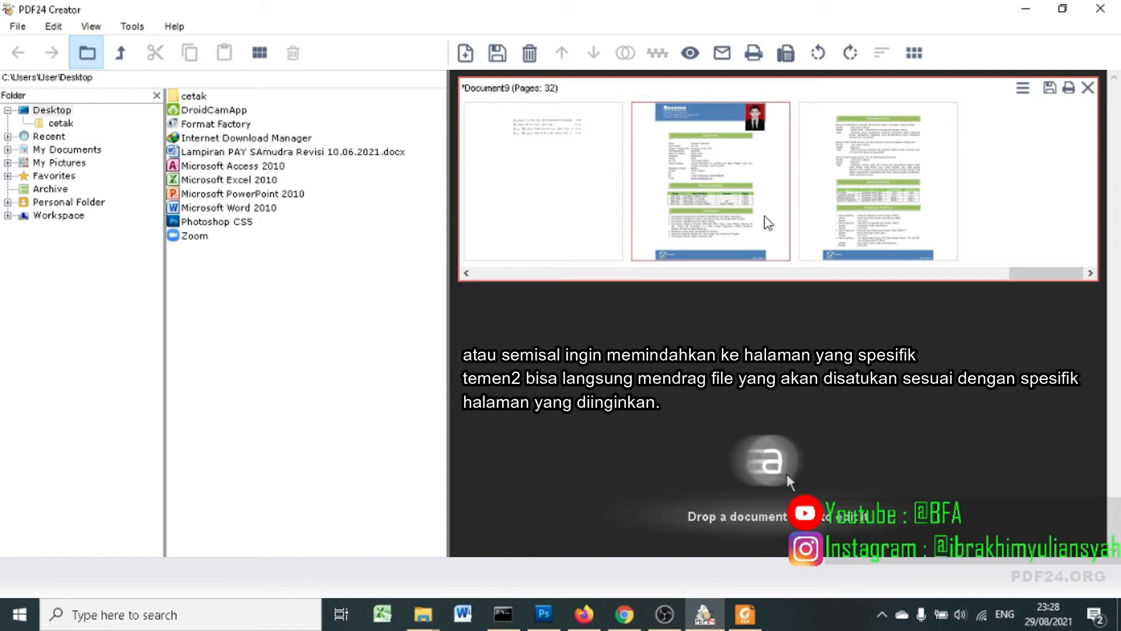
left_click_drag(1025, 270, 503, 272)
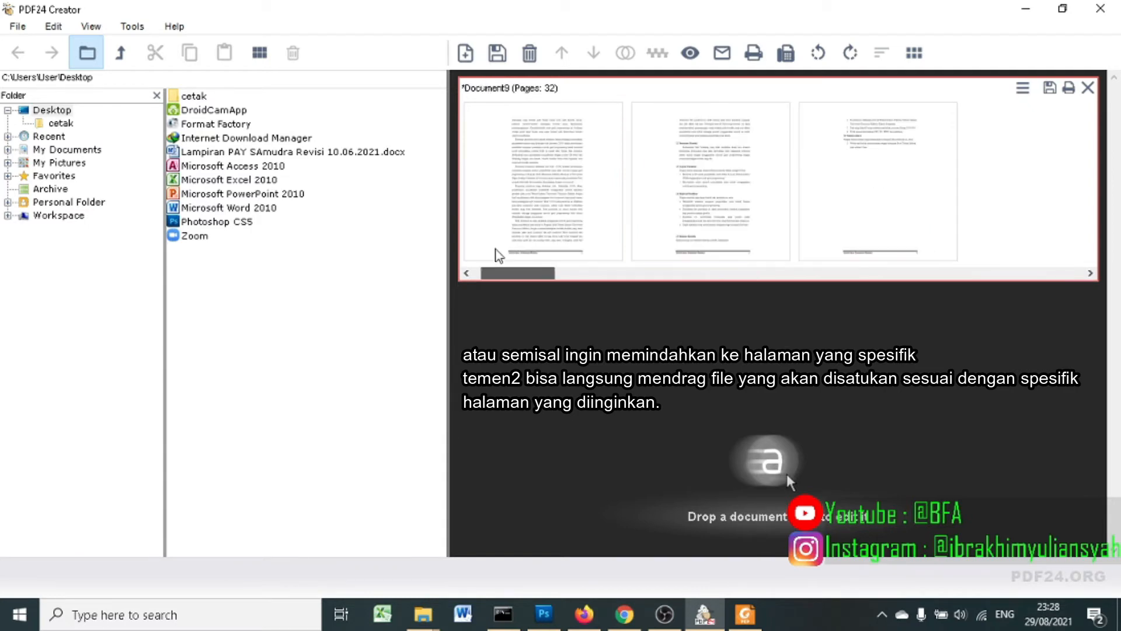
Add Resume.pdf once more as a separate document beside the merged one
left_click(463, 57)
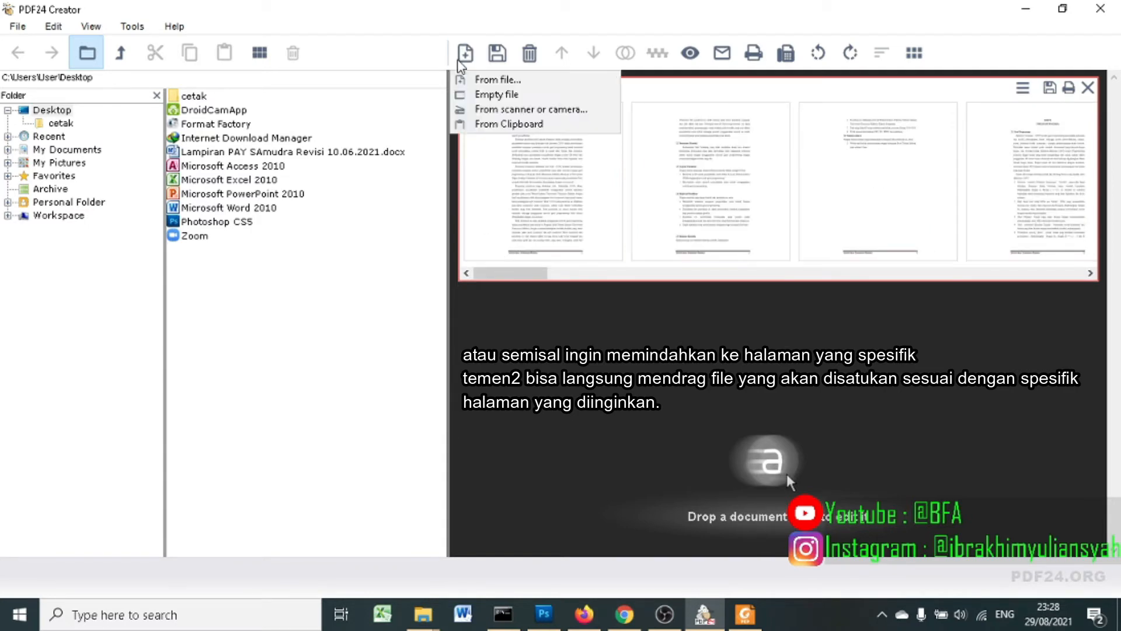
left_click(486, 84)
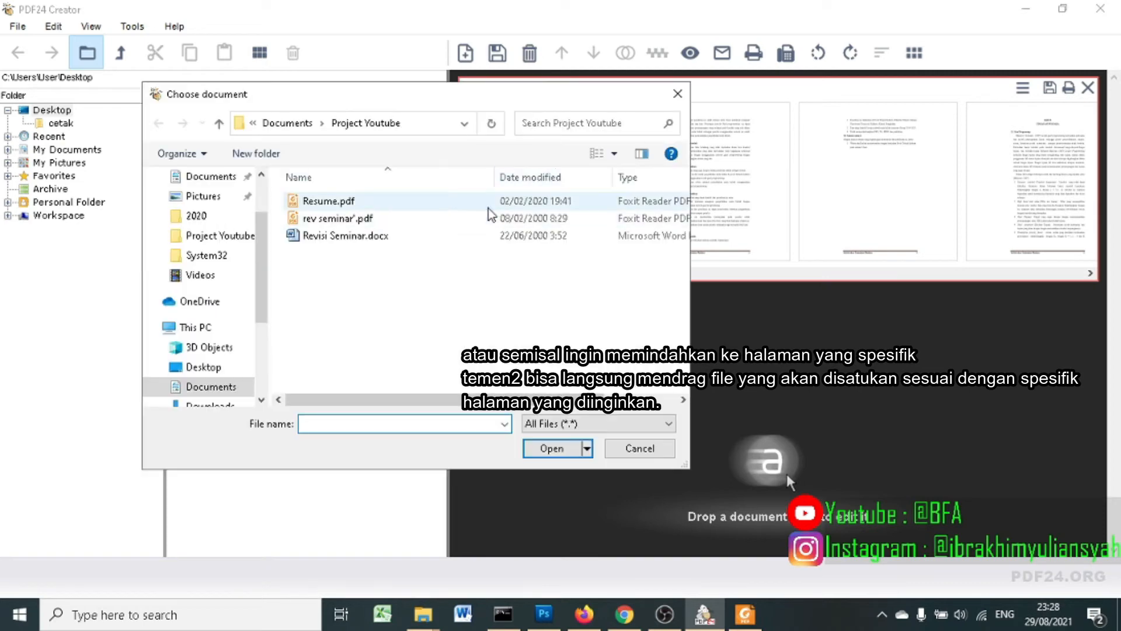
double_click(485, 202)
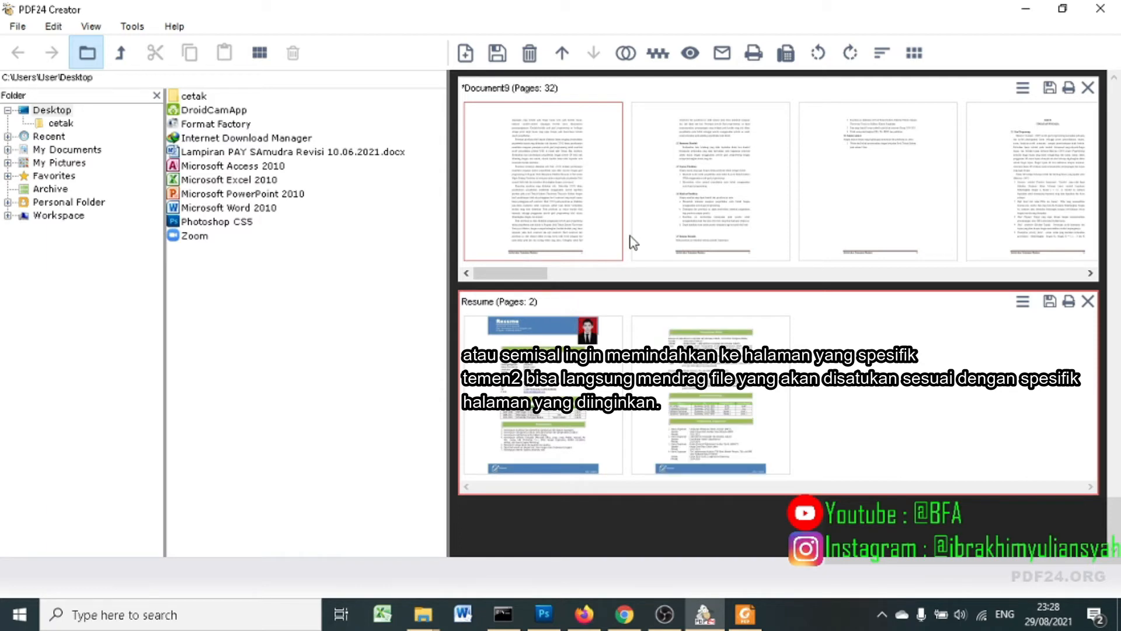
Insert both Resume pages directly after the merged document's first page and close the separate Resume document
left_click(579, 346)
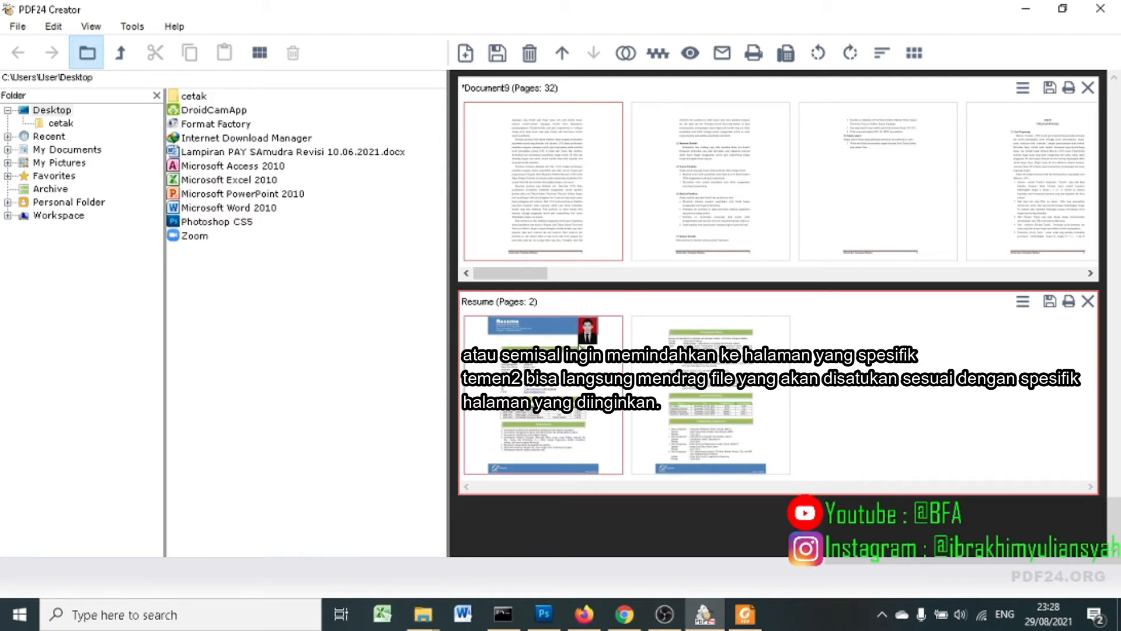
left_click(707, 361, "ctrl")
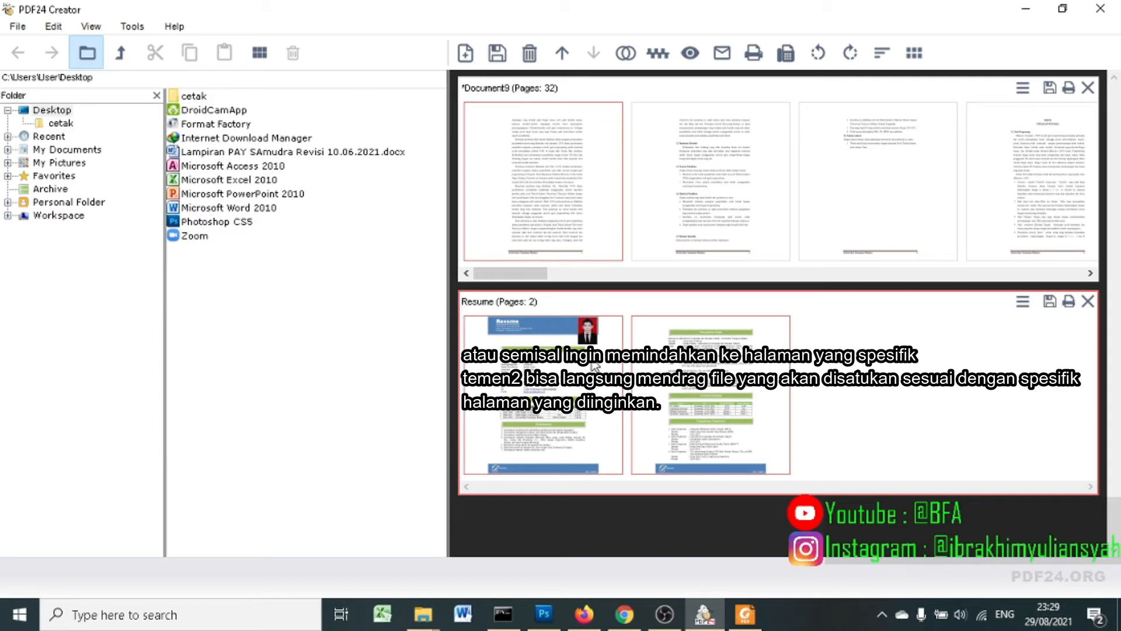
left_click_drag(594, 365, 625, 270)
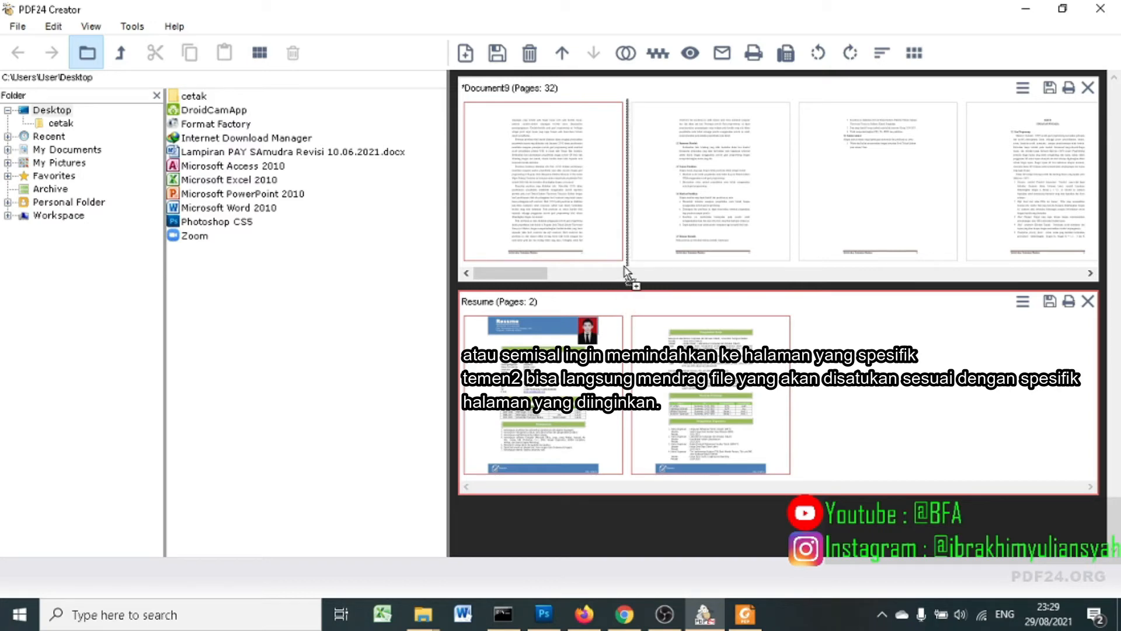
left_click_drag(625, 270, 626, 271)
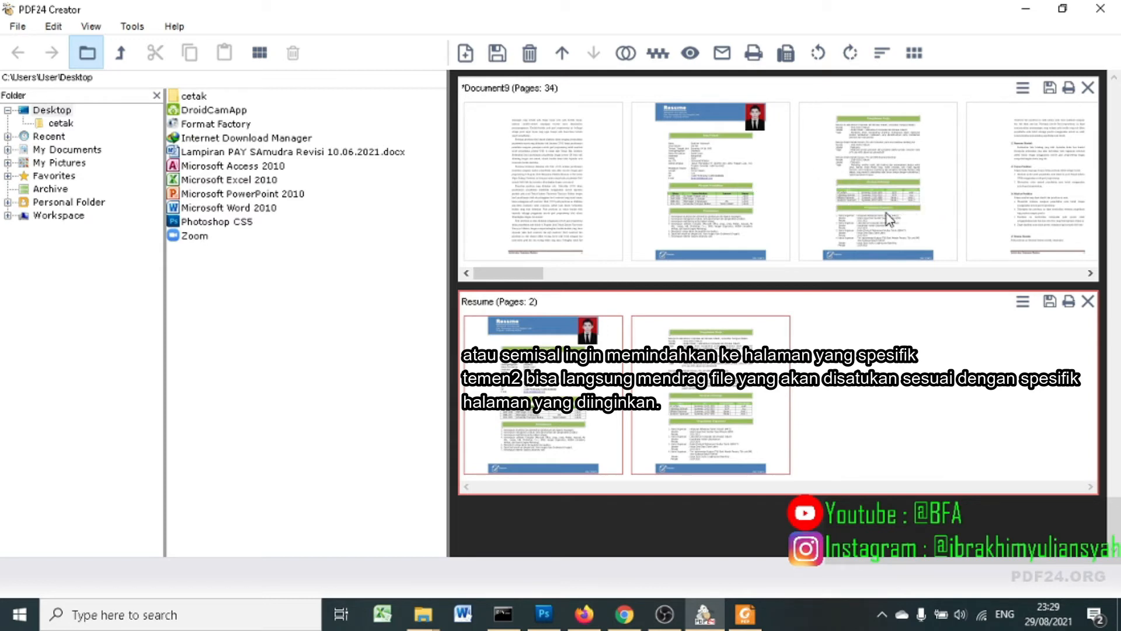
left_click(1089, 301)
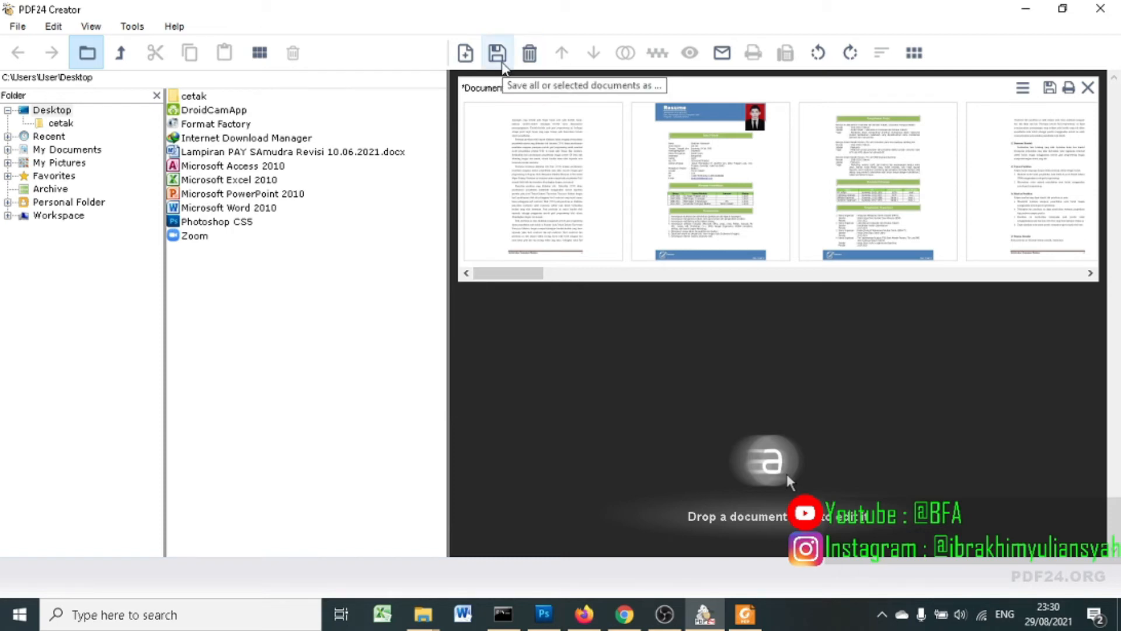
Start saving the merged document and open the custom output profile settings
left_click(501, 61)
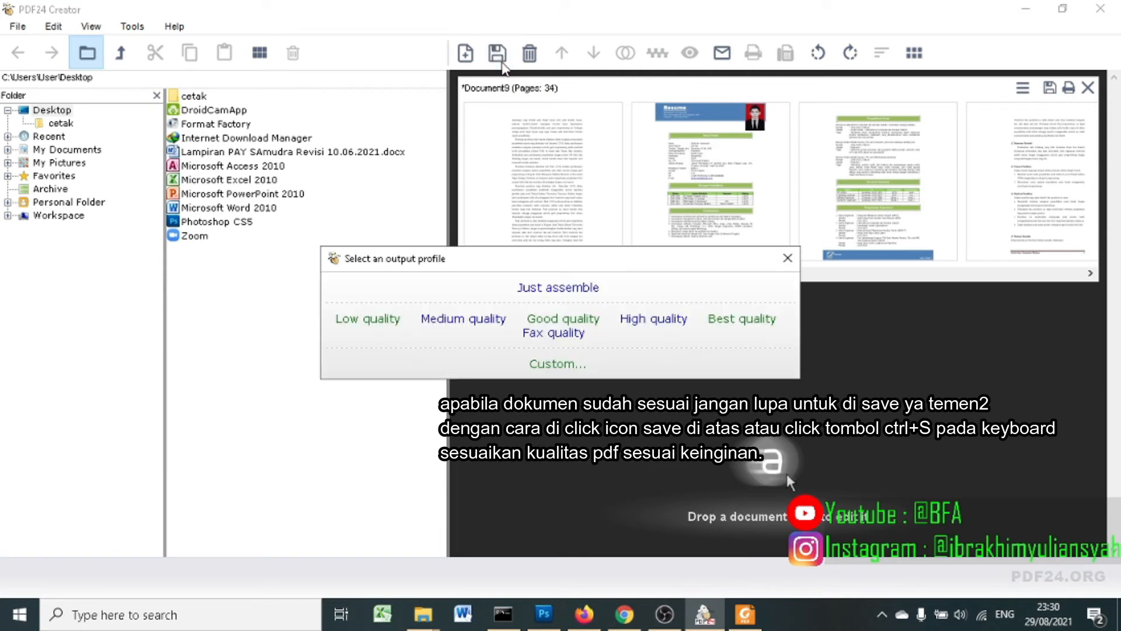
left_click_drag(617, 257, 759, 225)
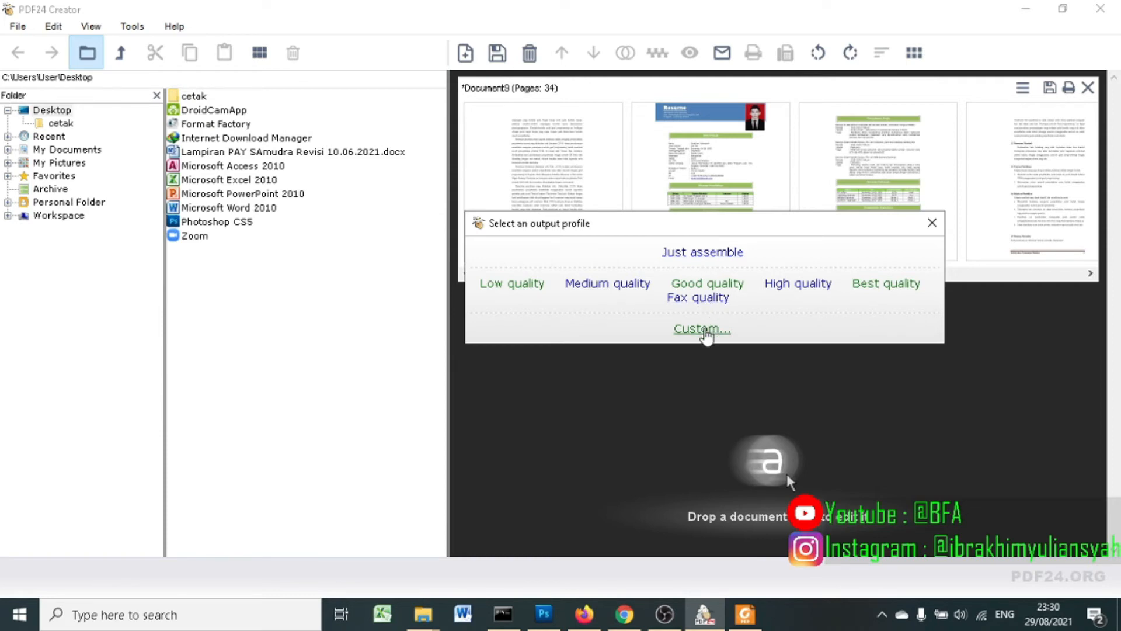
left_click(703, 329)
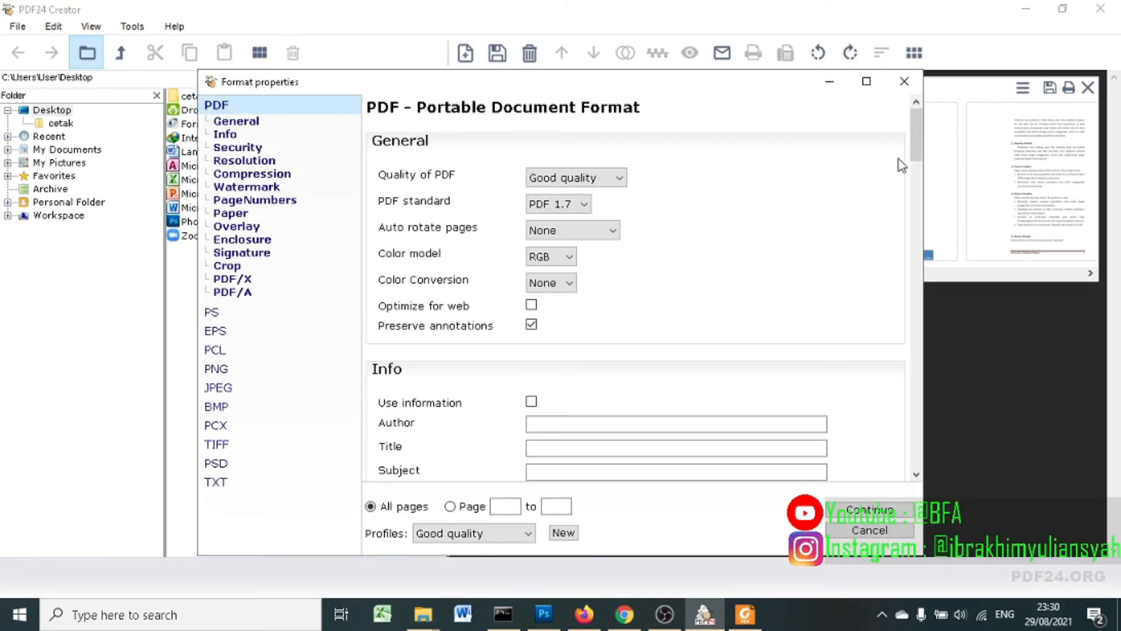
Examine the quality, PDF standard, auto-rotate and color choices available in the PDF format properties
scroll(916, 146, "down", 1)
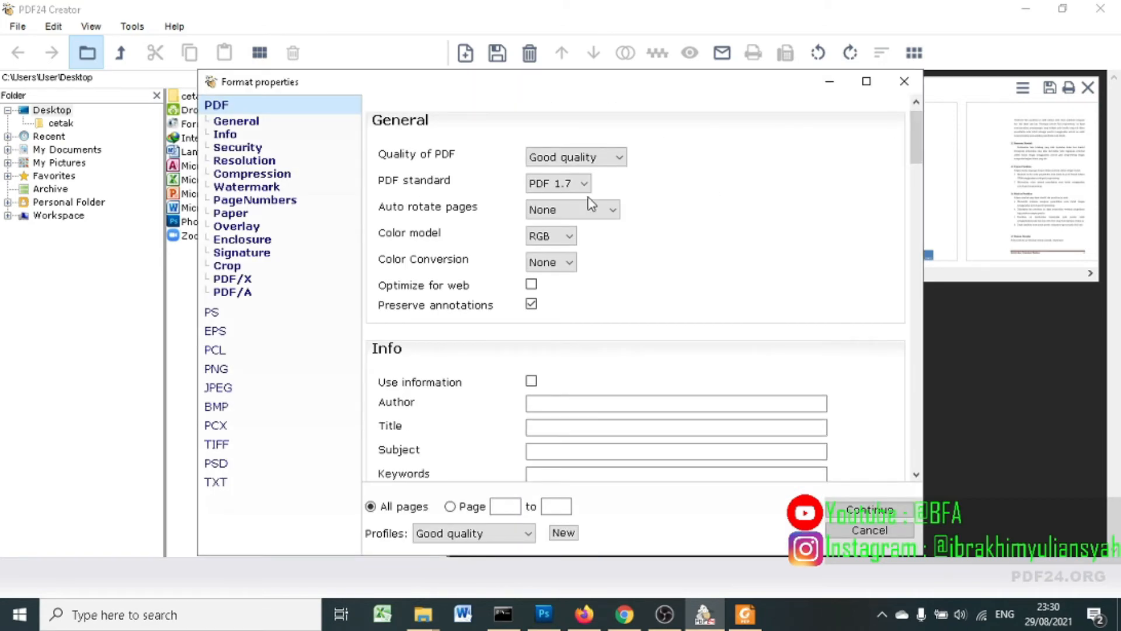
left_click(570, 162)
left_click(573, 199)
left_click(571, 185)
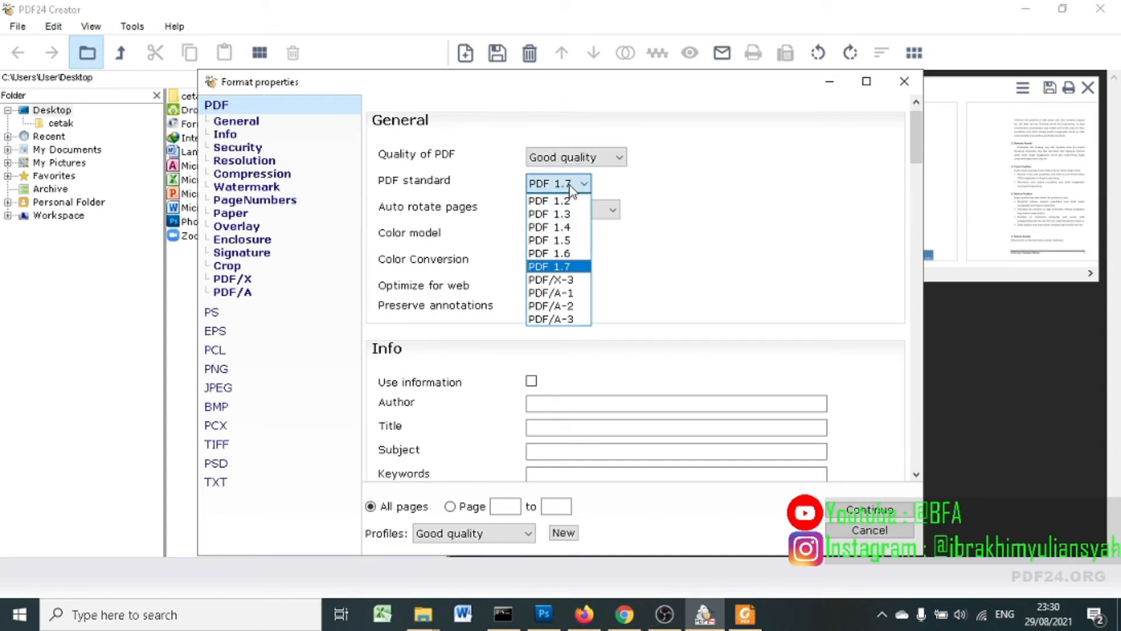
left_click(571, 187)
left_click(581, 185)
left_click(648, 209)
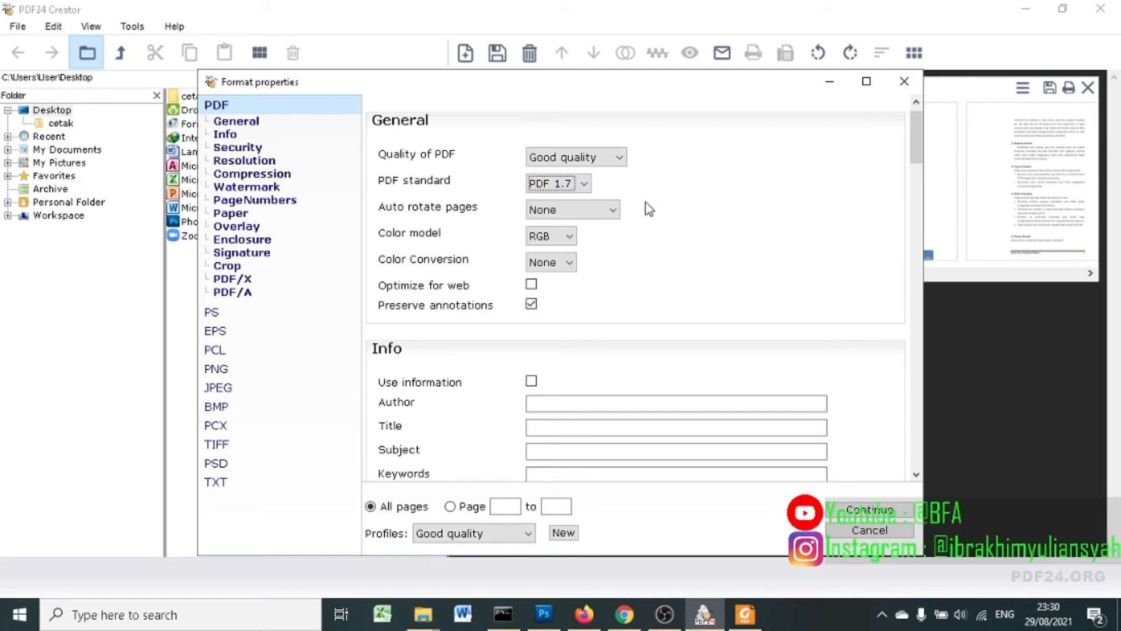
left_click(599, 211)
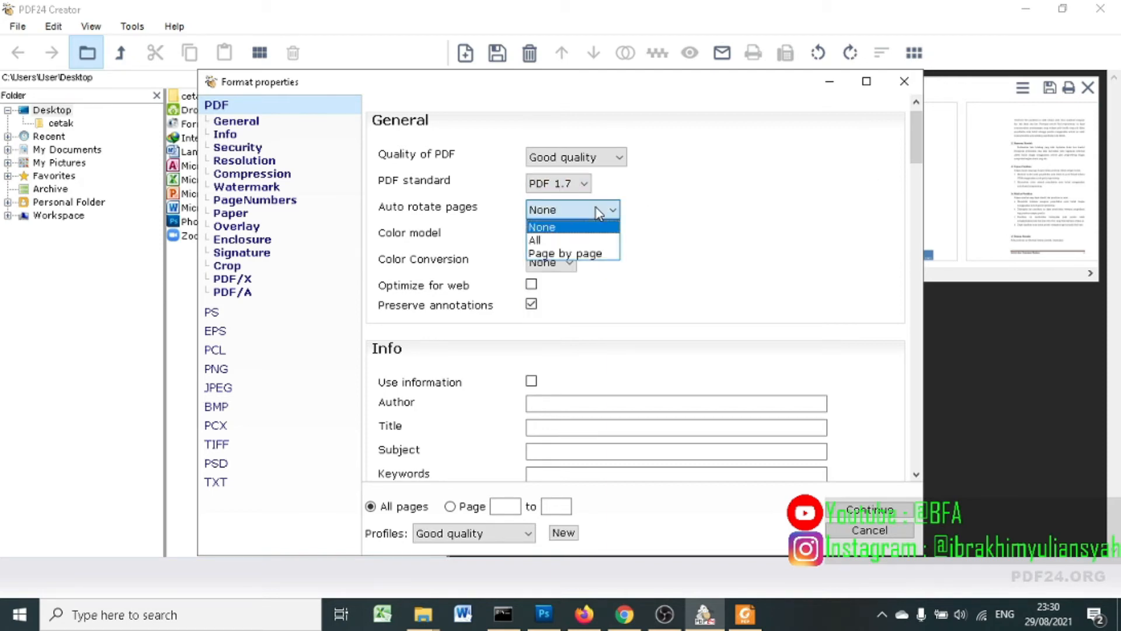
left_click(662, 223)
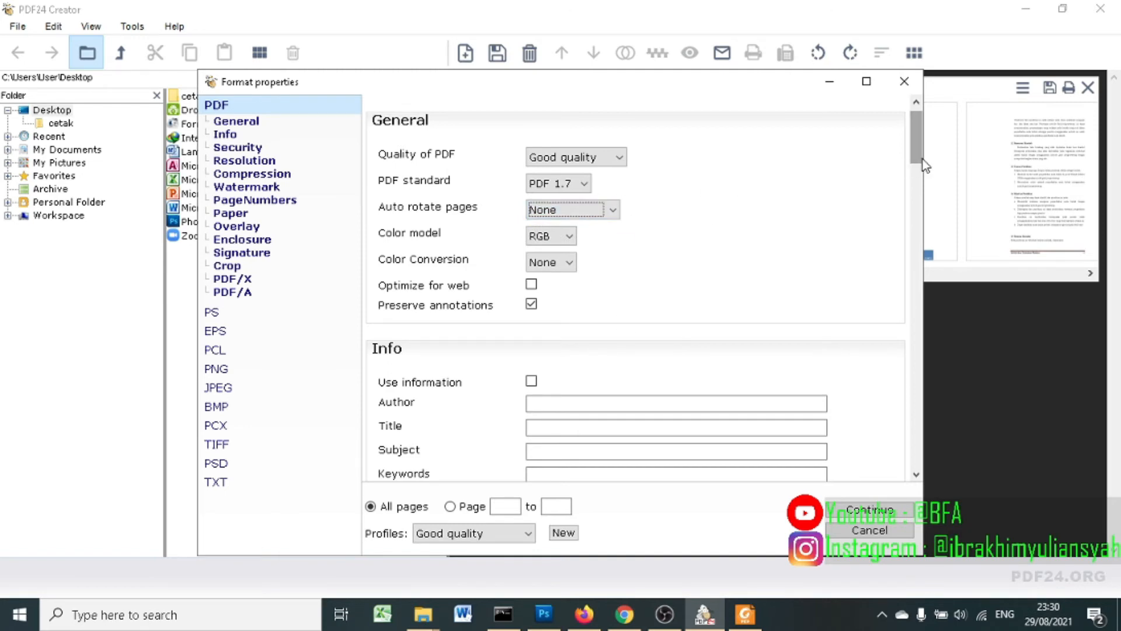
scroll(923, 161, "down", 1)
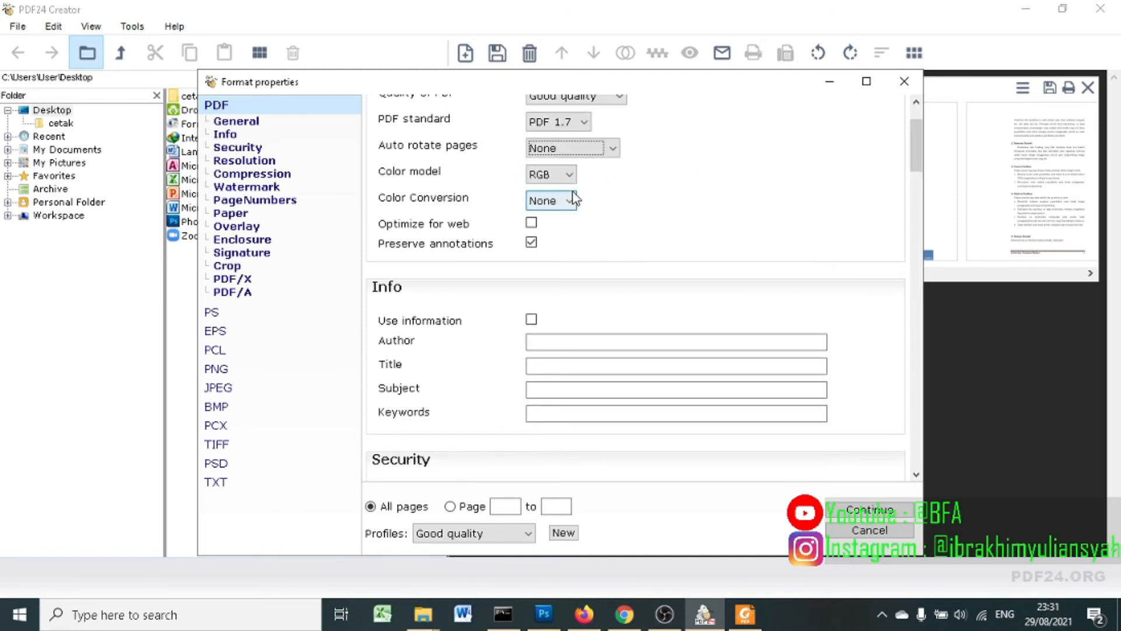
left_click_drag(918, 172, 964, 106)
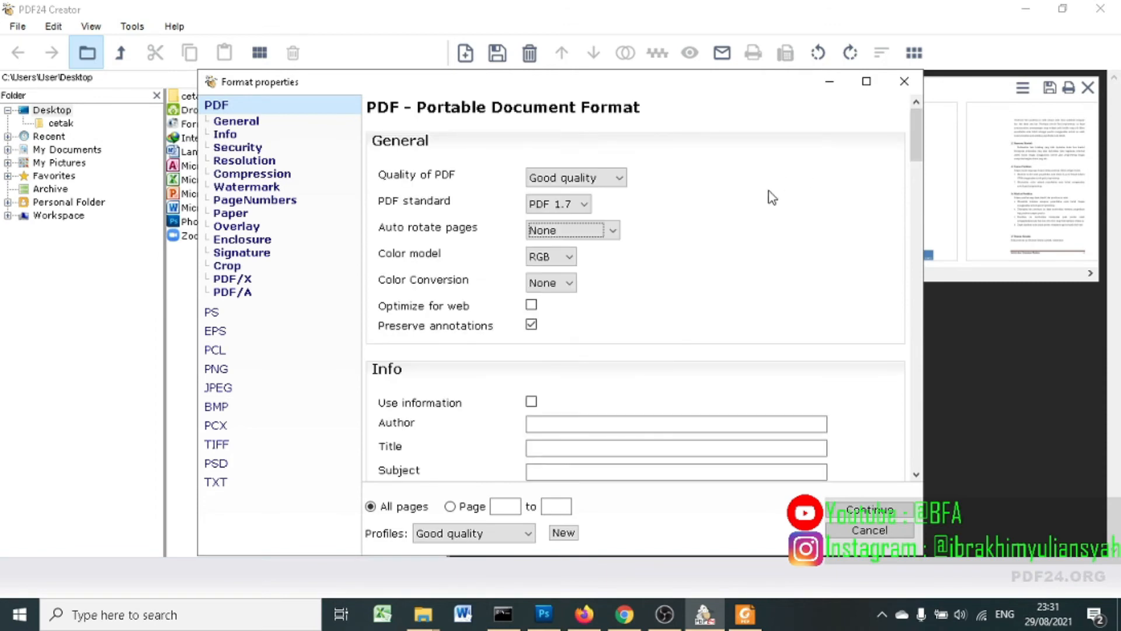
Set the PDF quality to Medium quality and the color model to GRAY, and continue to saving
left_click(577, 179)
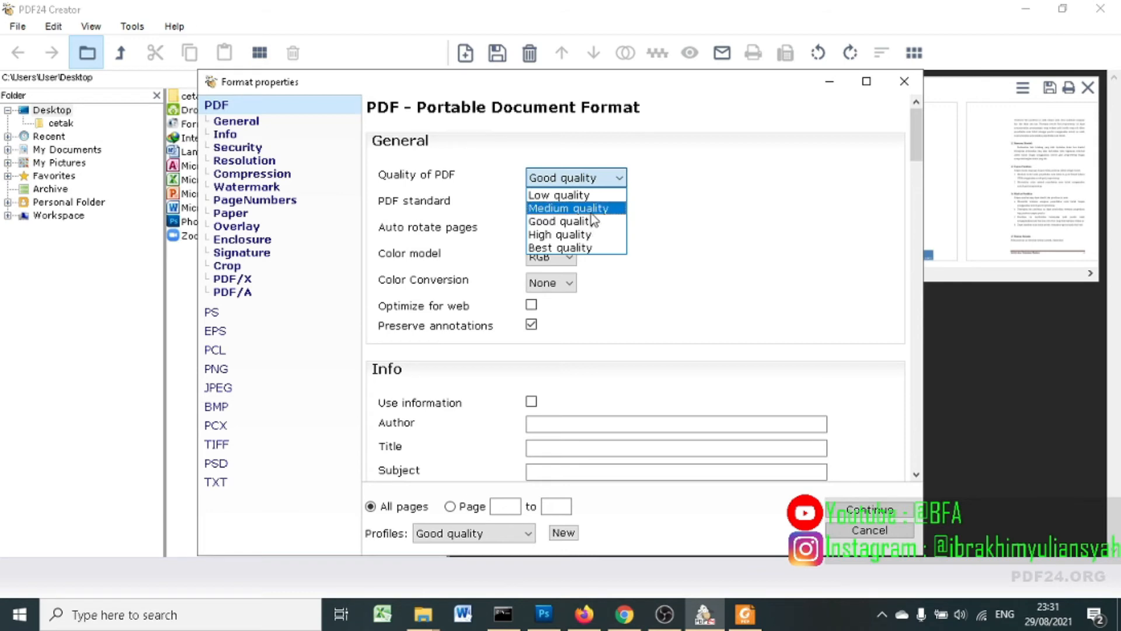
left_click(592, 214)
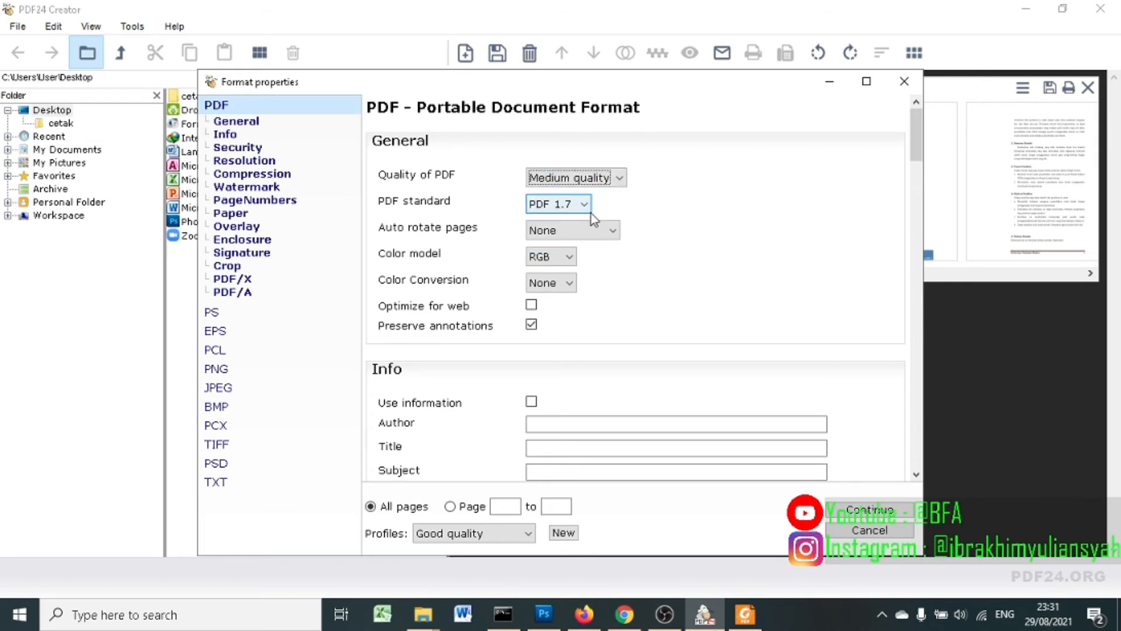
left_click(695, 269)
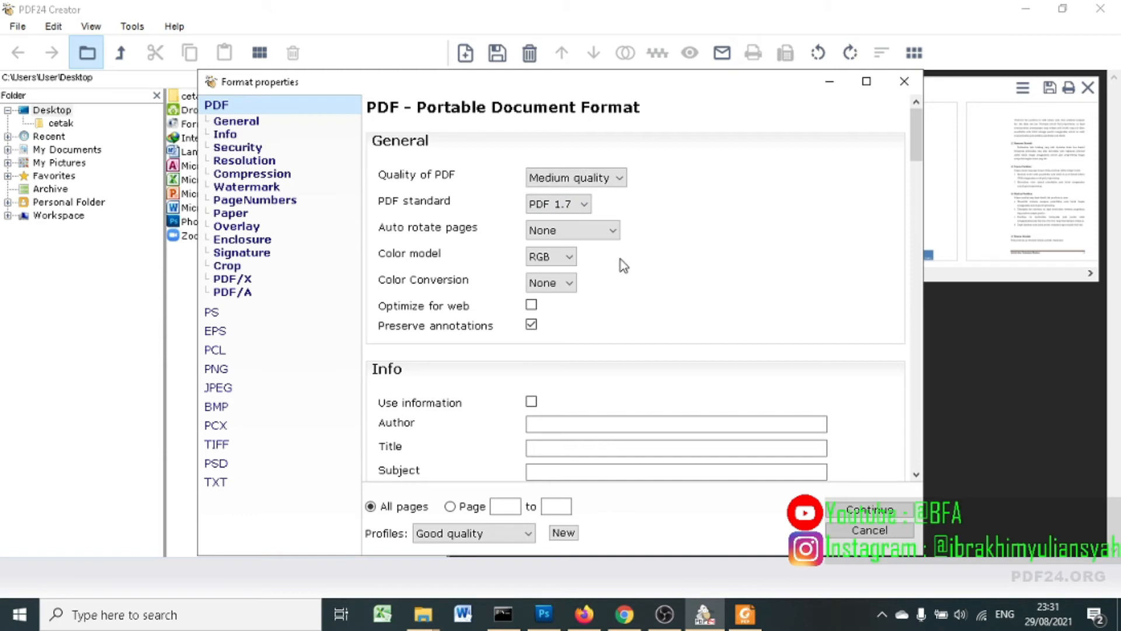
left_click(571, 255)
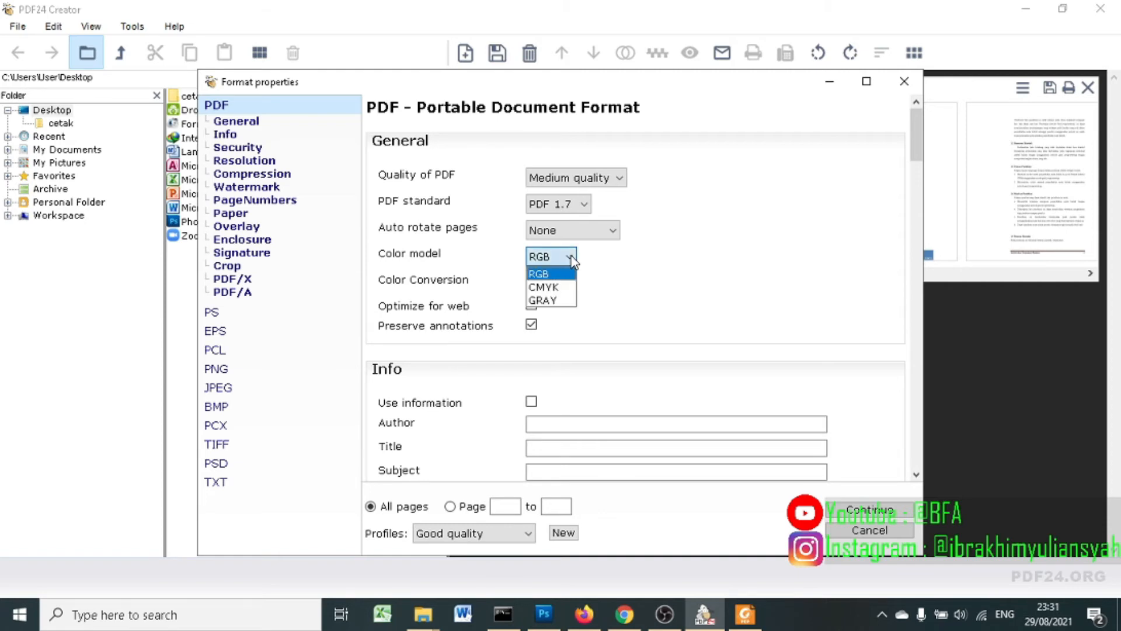
left_click(555, 300)
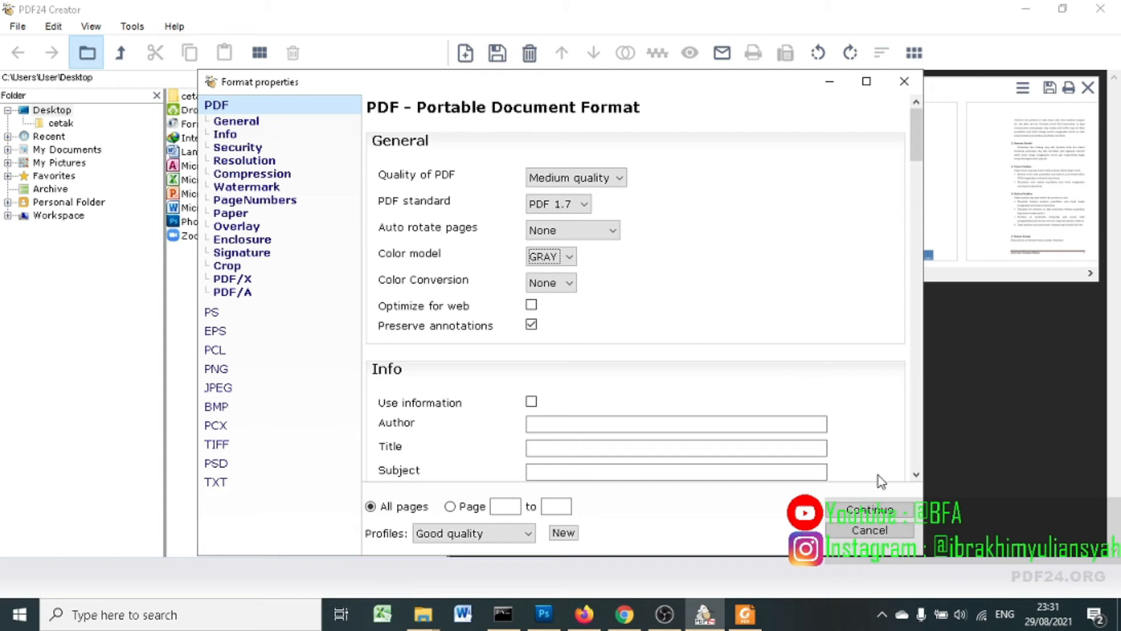
left_click(870, 510)
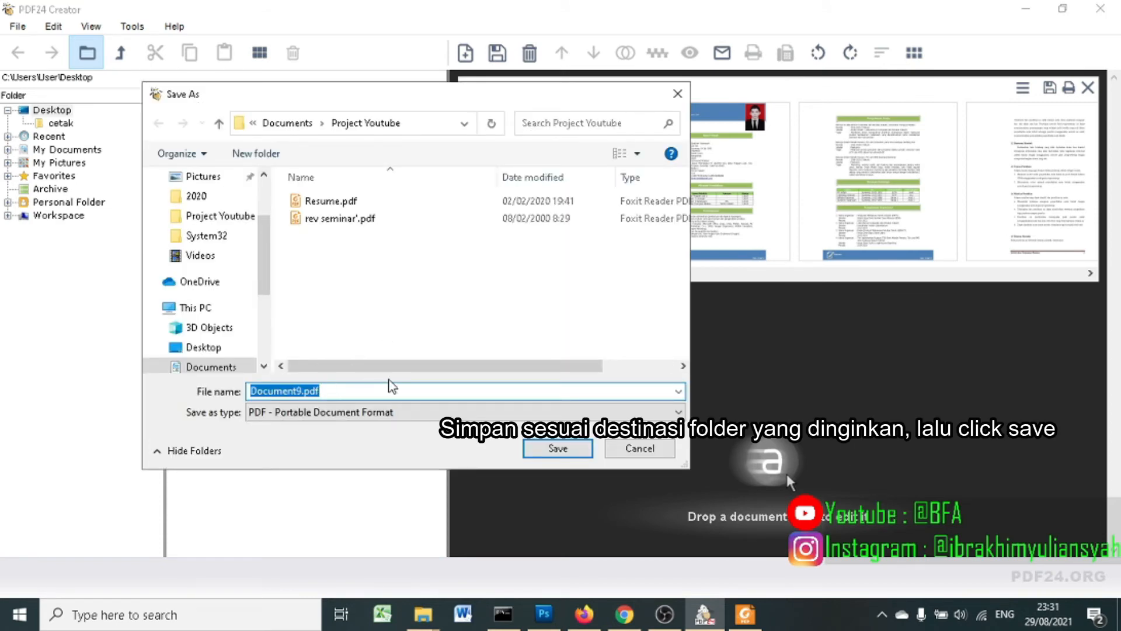
Save the merged document as File Baru.pdf in the Project Youtube folder
left_click(298, 390)
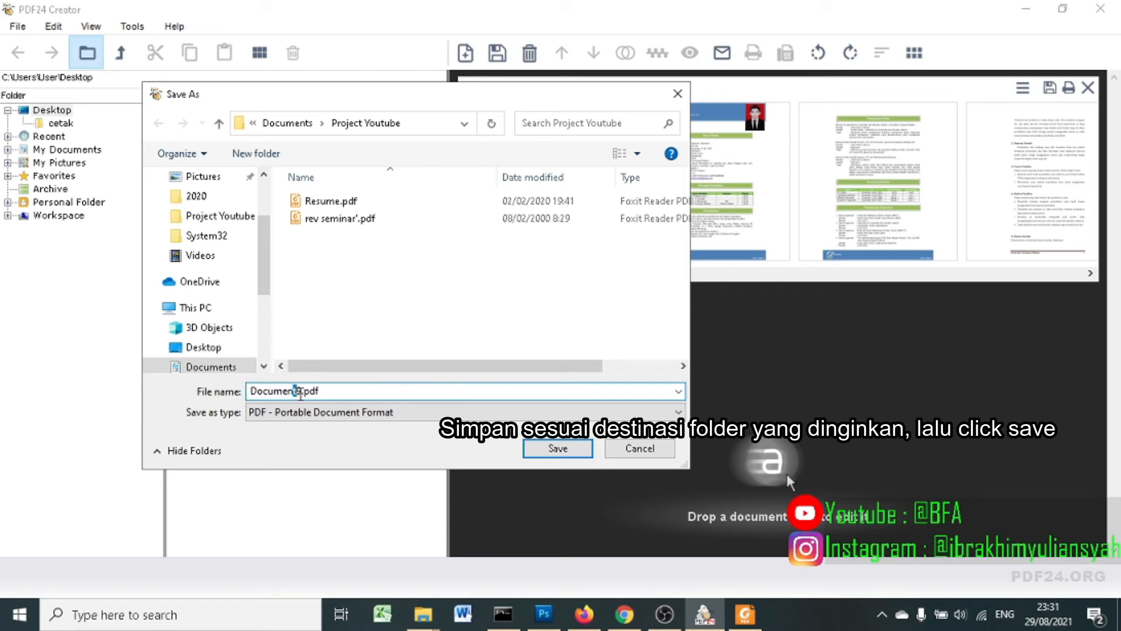
left_click_drag(302, 390, 207, 390)
type("File ")
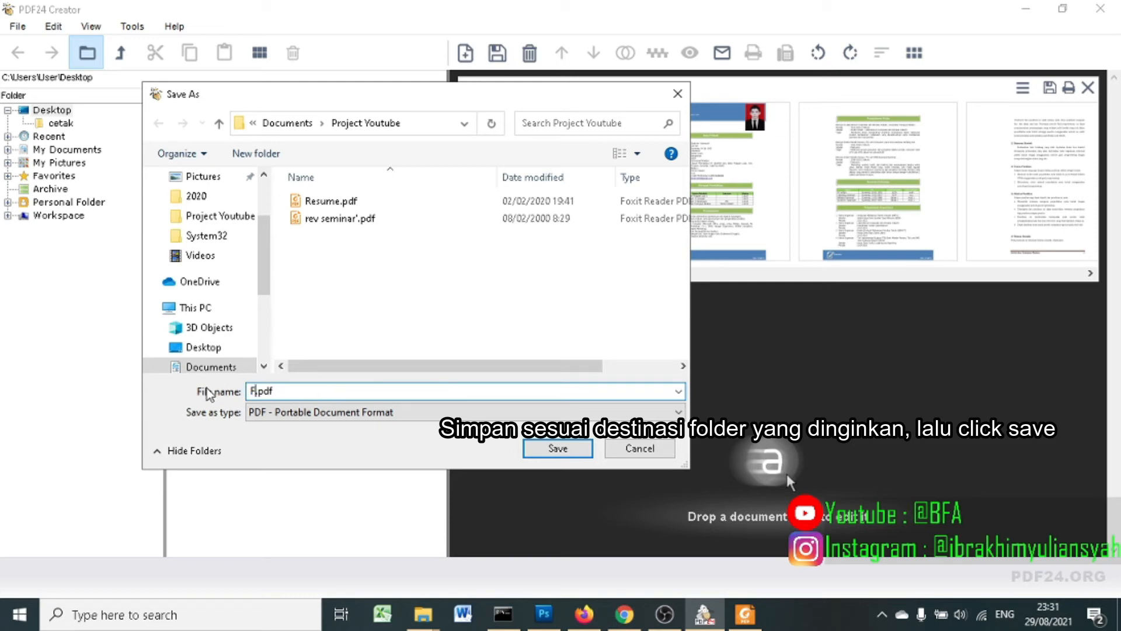
type("Baru")
left_click(558, 450)
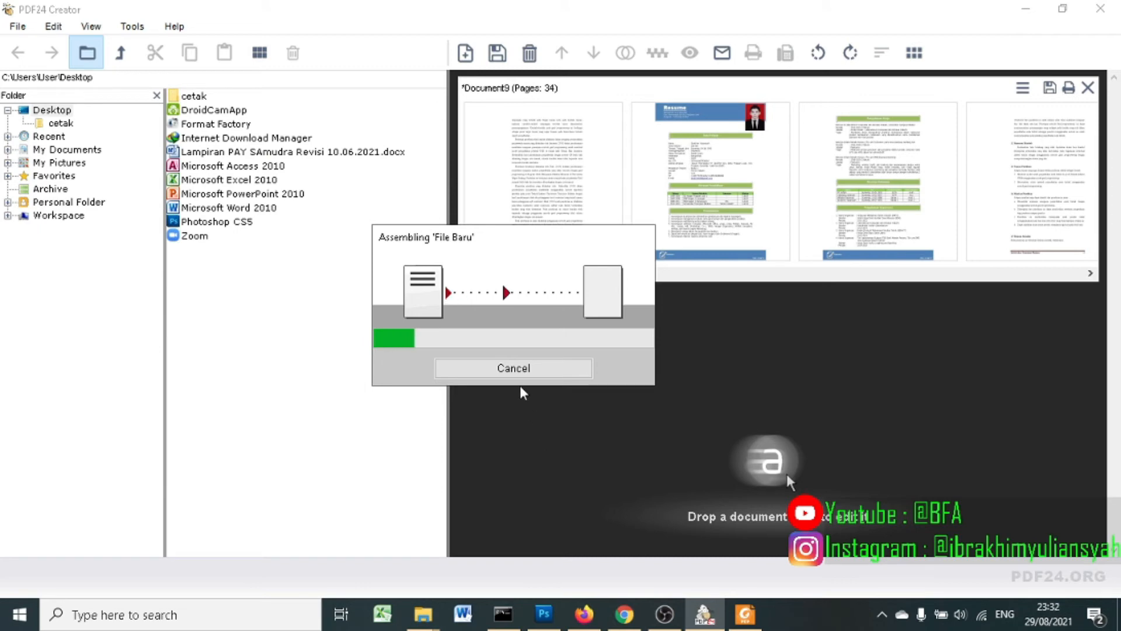
left_click_drag(485, 239, 534, 170)
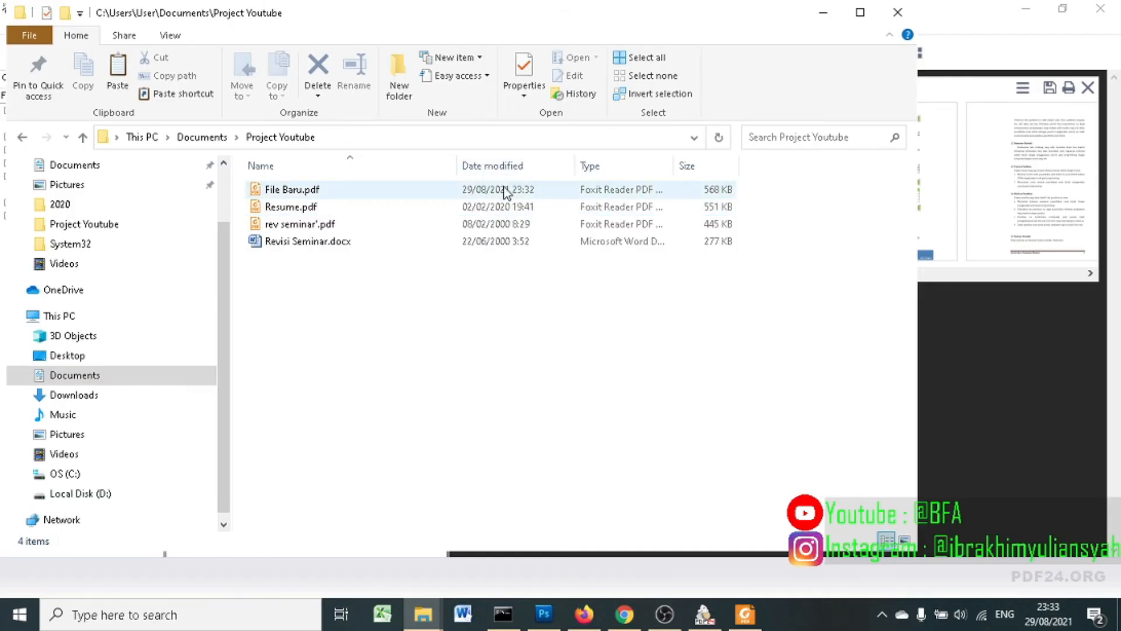
Open File Baru.pdf from the Project Youtube folder in Foxit Reader to check the saved document, and leave the reader
left_click(505, 192)
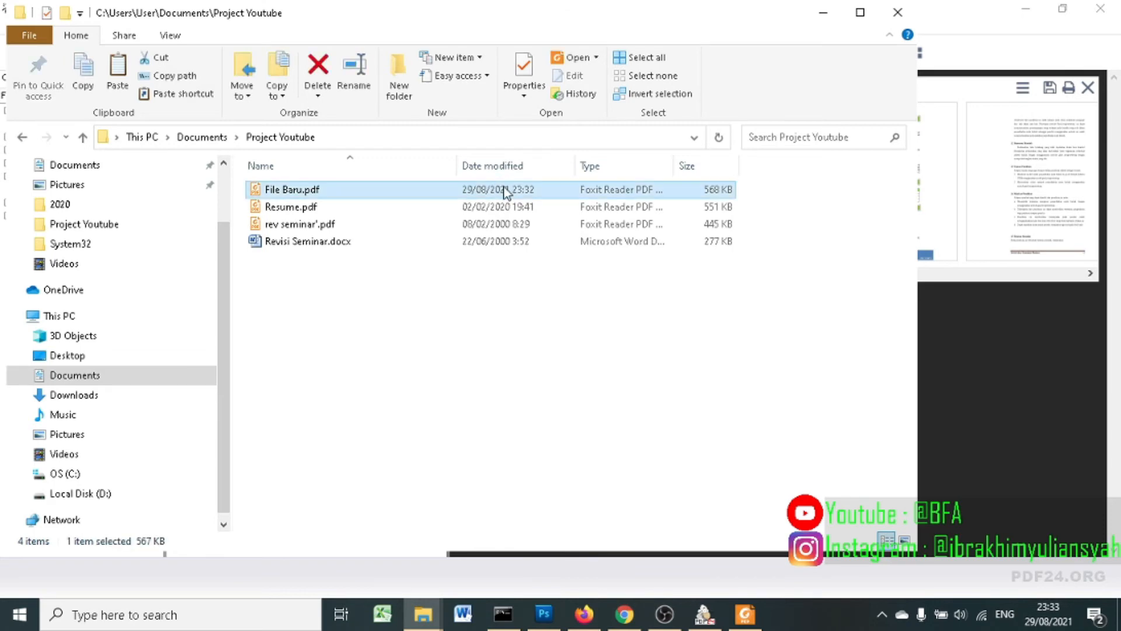
double_click(506, 193)
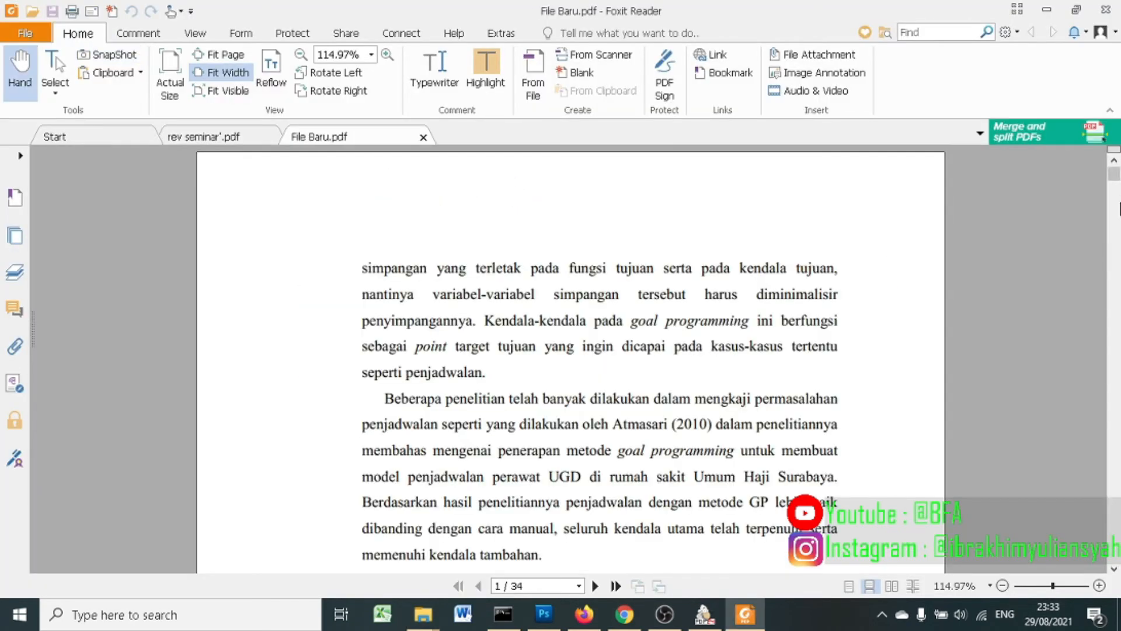
mouse_move(1120, 193)
left_mouse_down()
mouse_move(1119, 229)
mouse_move(1118, 210)
left_mouse_up()
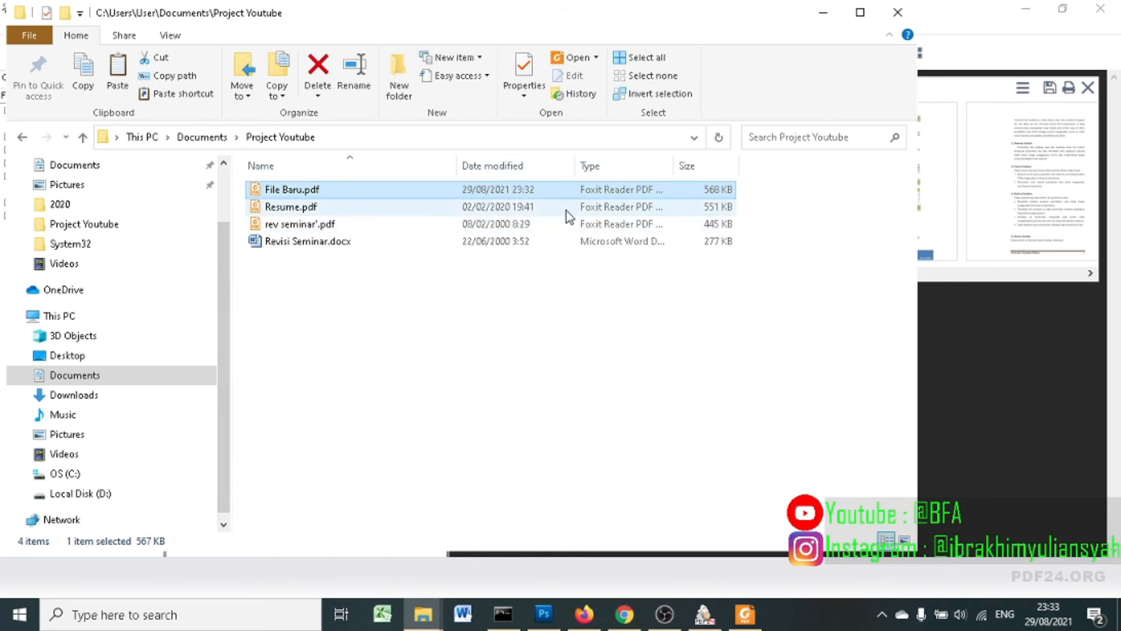
double_click(616, 193)
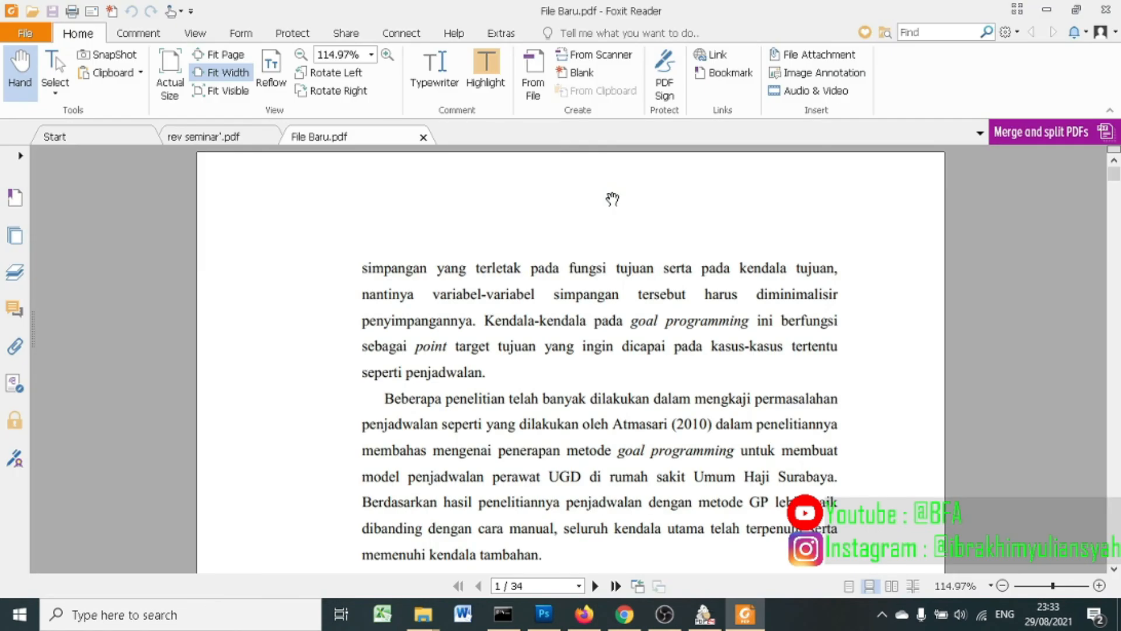
left_click(1054, 8)
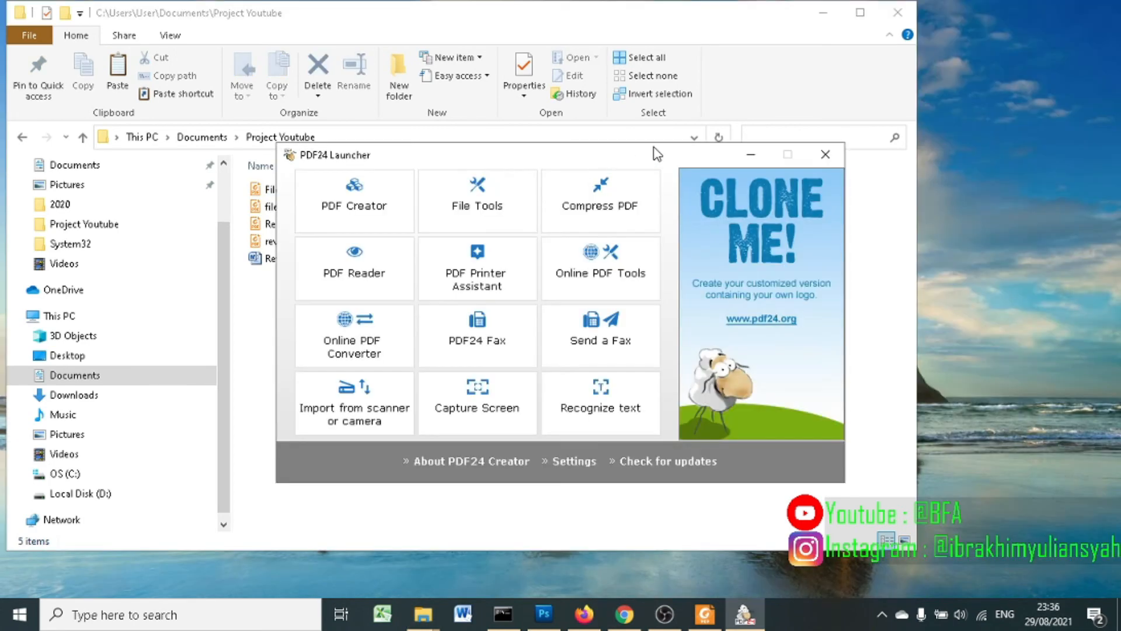
Open the Compress PDF tool from the PDF24 Launcher
left_click_drag(654, 147, 706, 95)
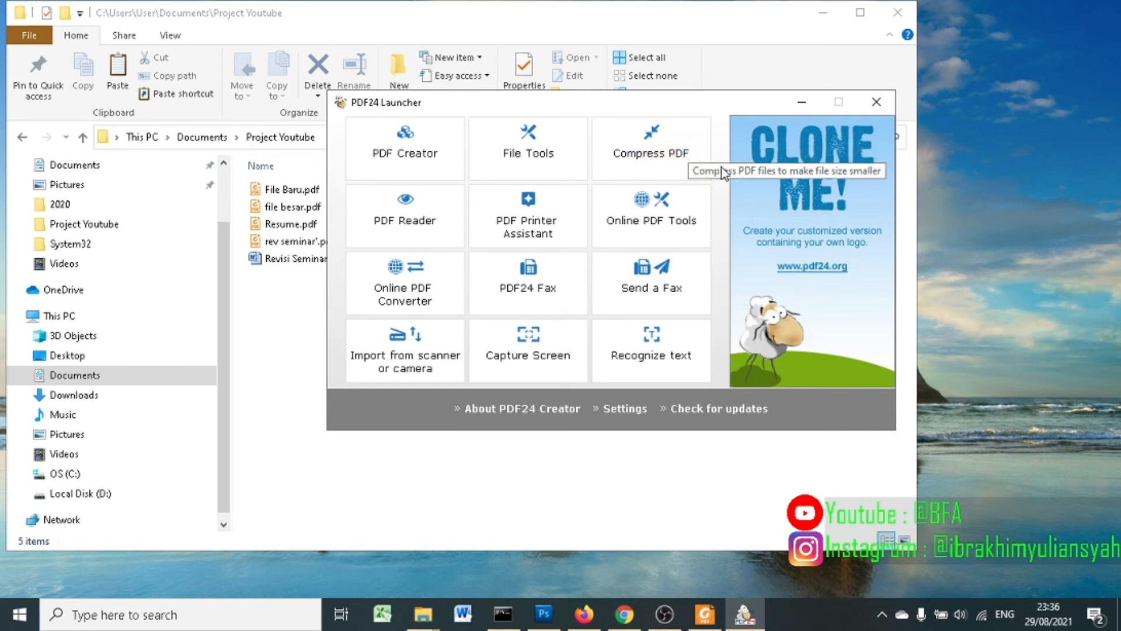
left_click(692, 162)
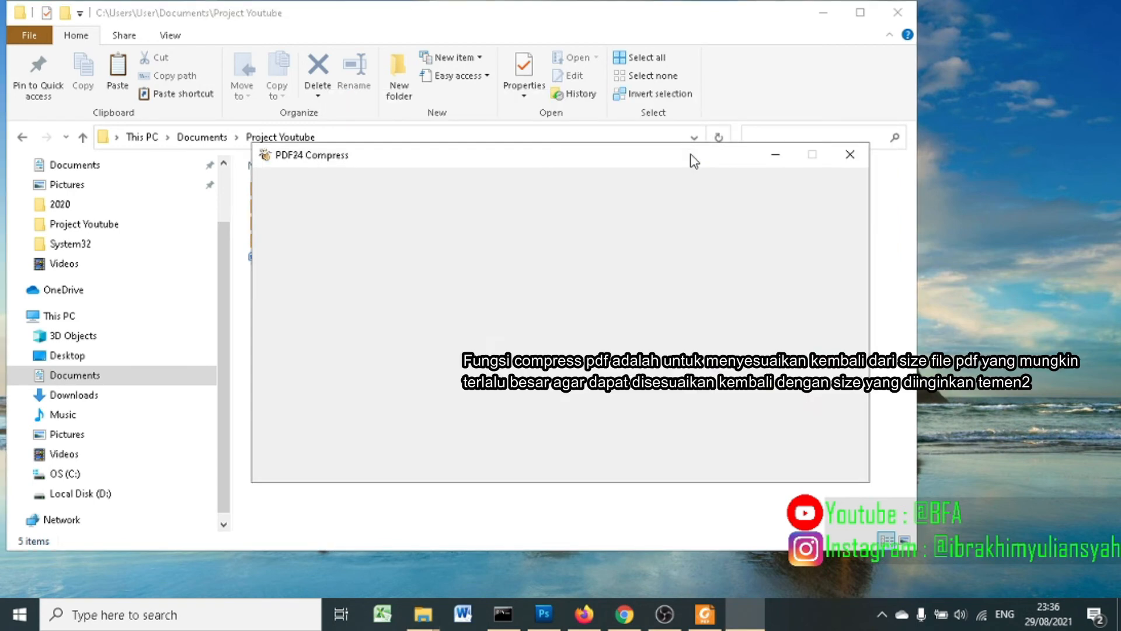
left_click(739, 348)
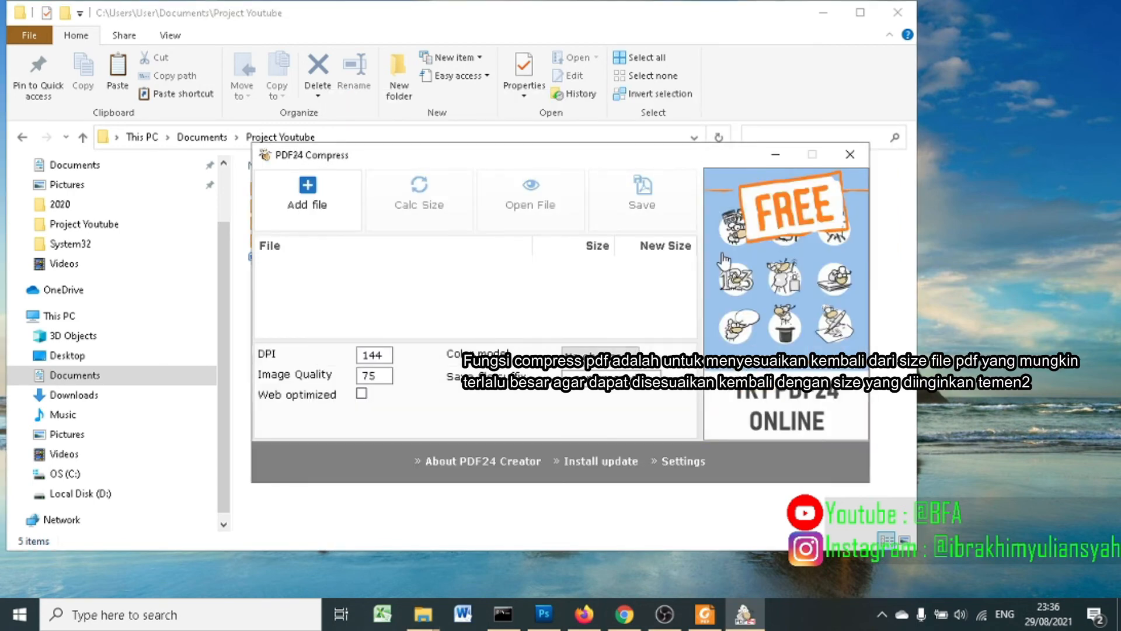
Move the compression window off the file list, check file besar.pdf's size in File Explorer, and minimize the folder window
left_click_drag(586, 163, 664, 268)
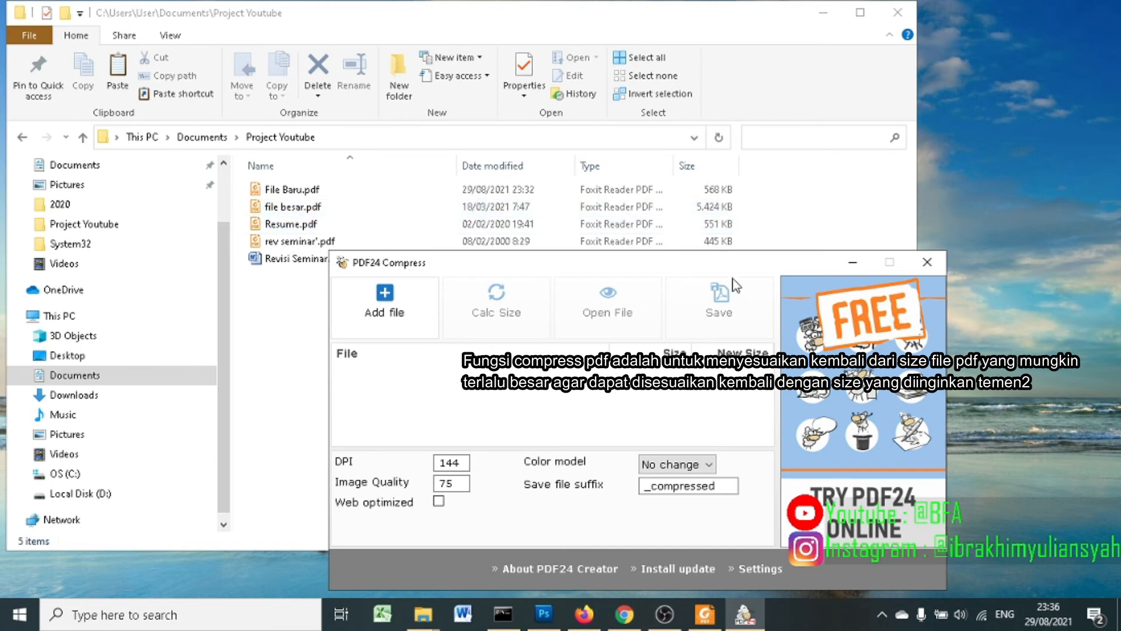
left_click_drag(746, 268, 839, 265)
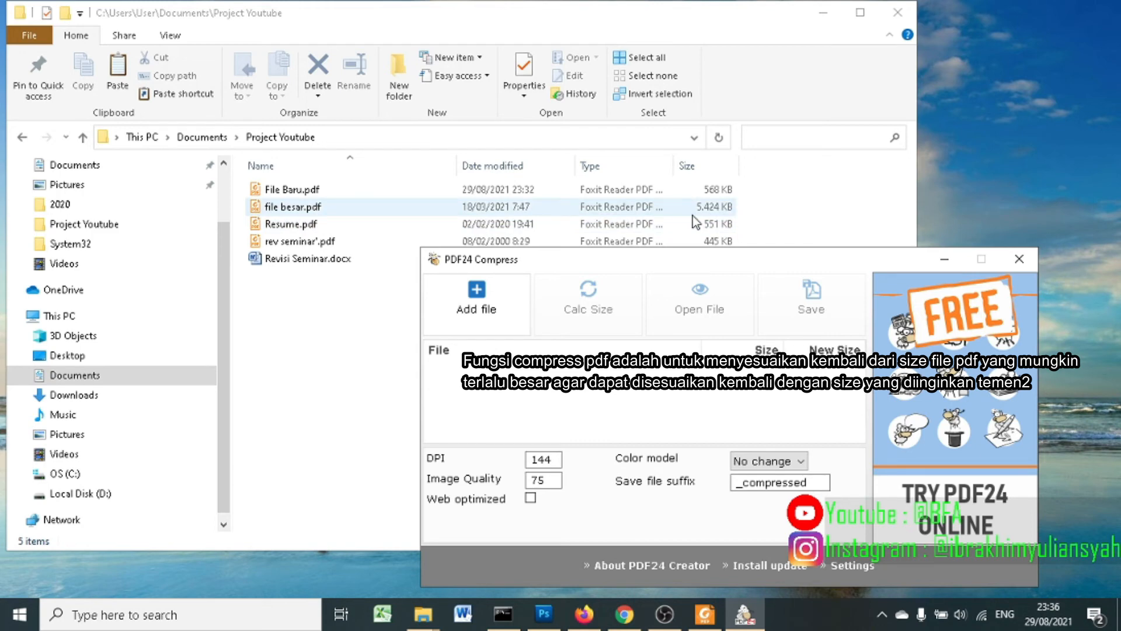
left_click(656, 208)
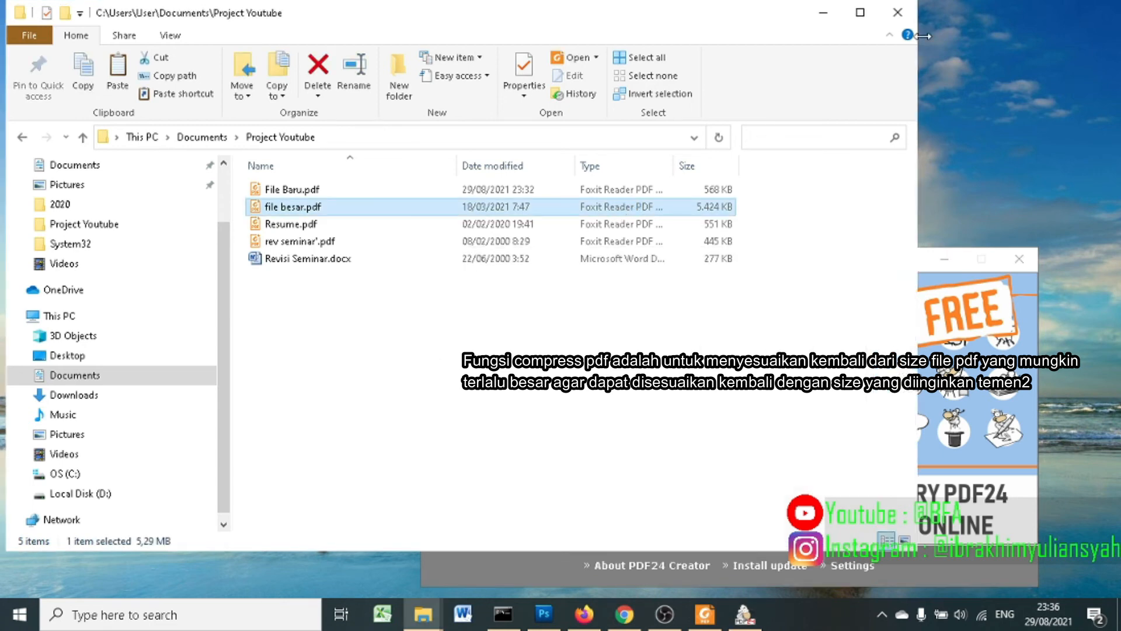
left_click(824, 12)
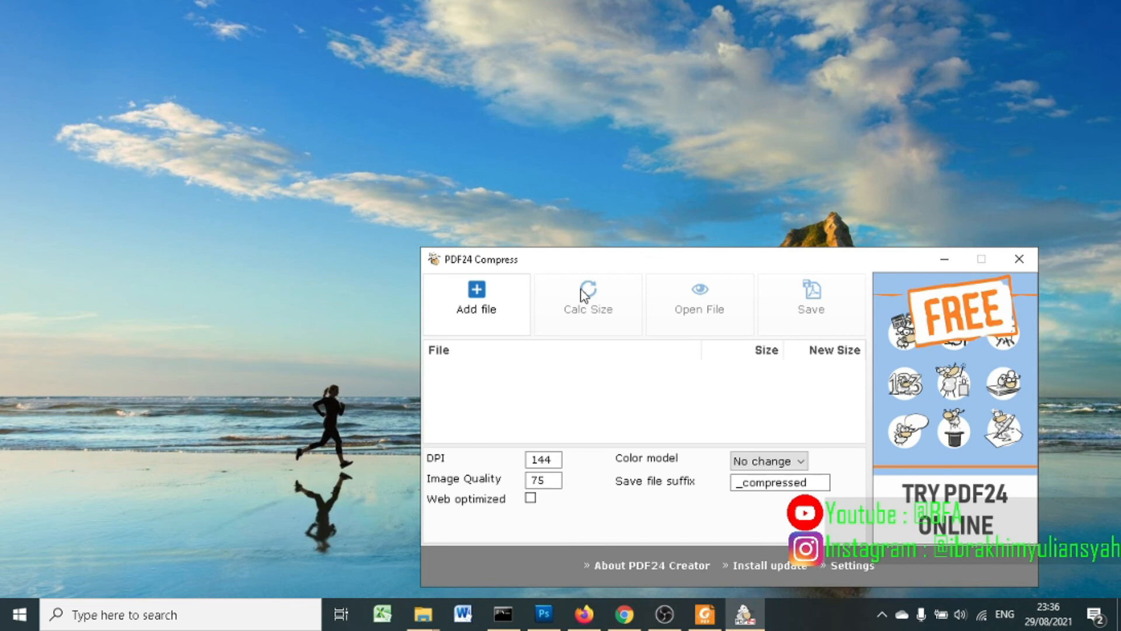
Add file besar.pdf from Documents > Project Youtube to the compression list
left_click(506, 306)
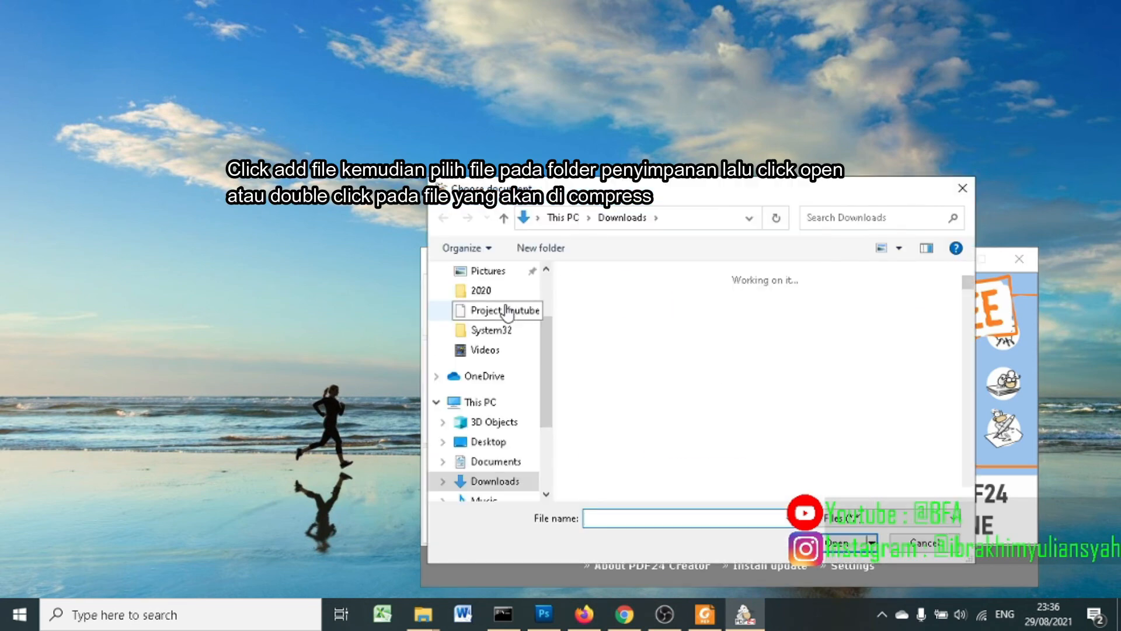
left_click(493, 462)
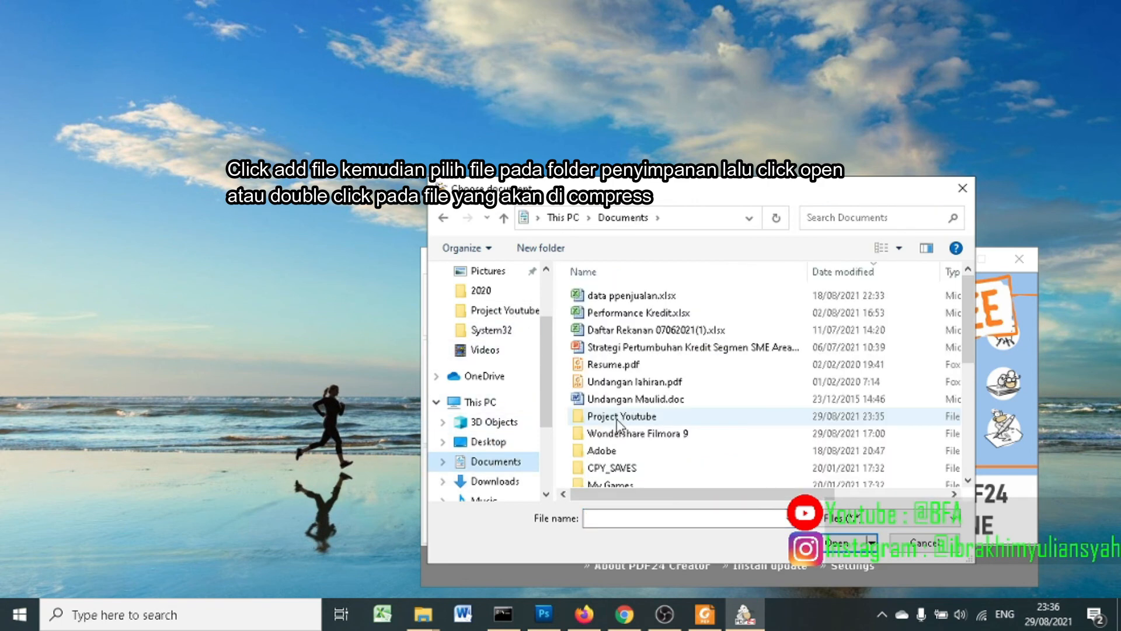
double_click(648, 416)
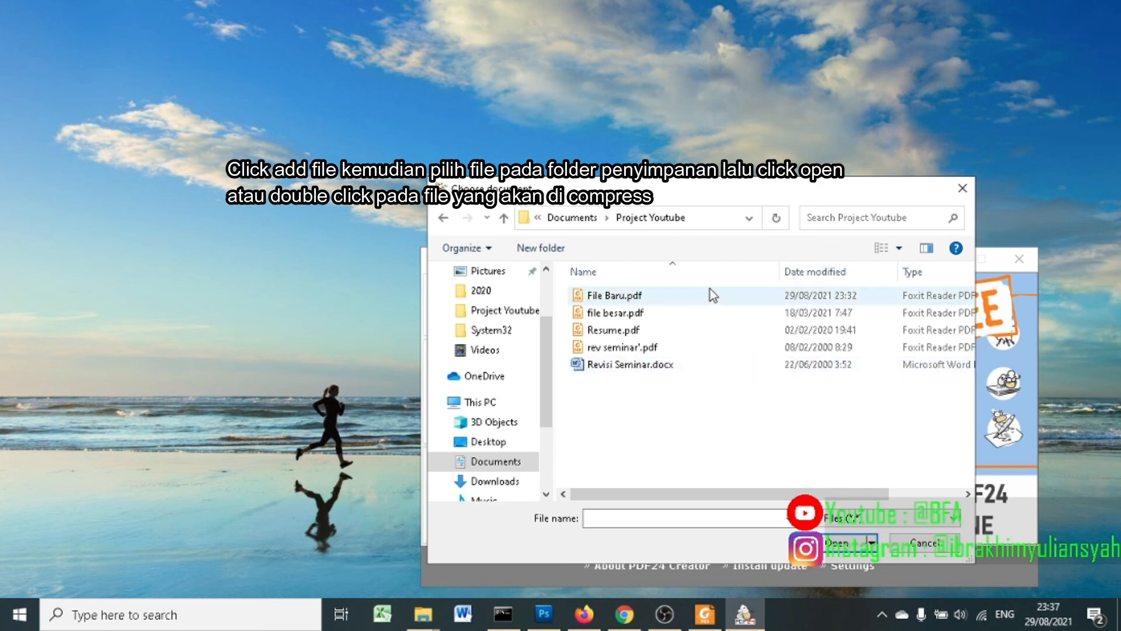
double_click(710, 316)
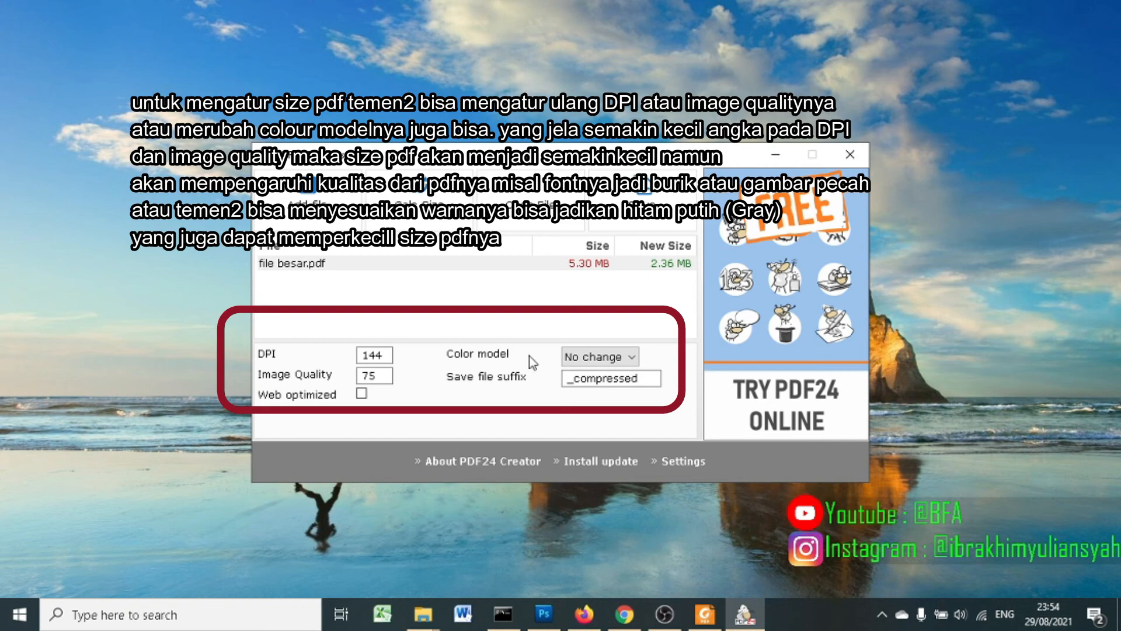
Try the GRAY color model for compressing file besar.pdf
left_click(581, 355)
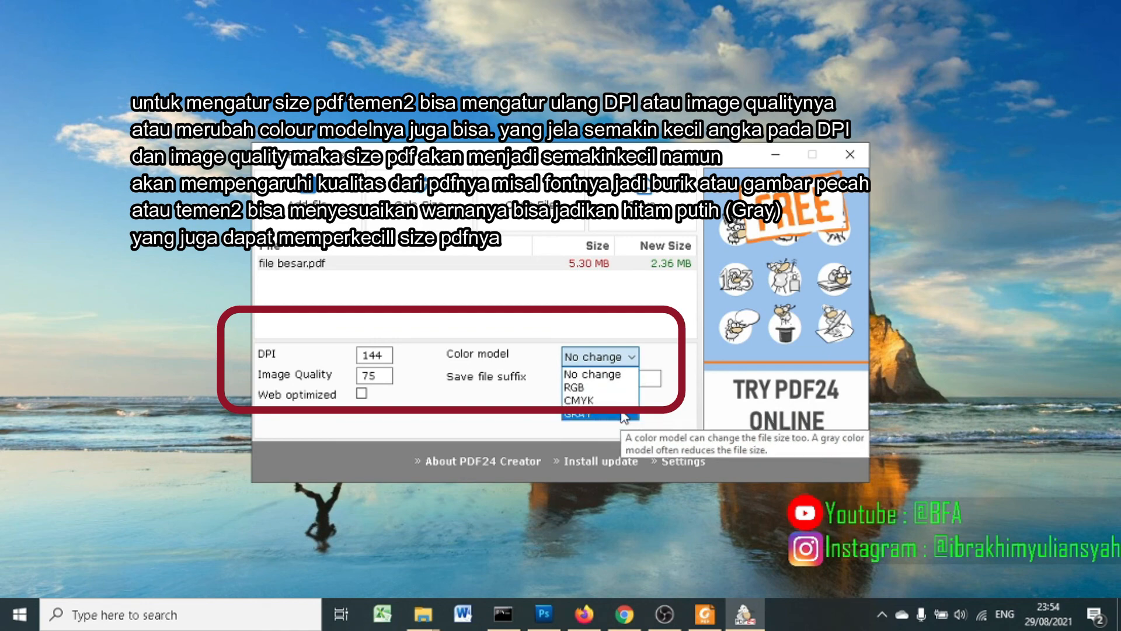
left_click(621, 414)
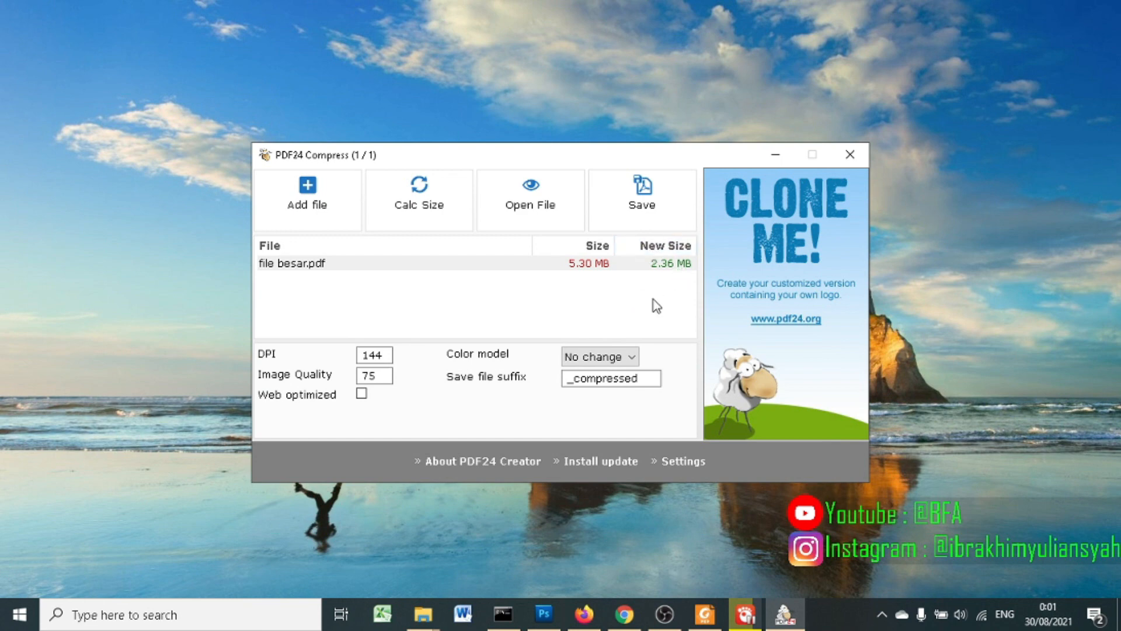
Save the compressed PDF as file yang sesuai ukuran.pdf in Project Youtube and sort that folder by date modified in File Explorer
left_click(653, 202)
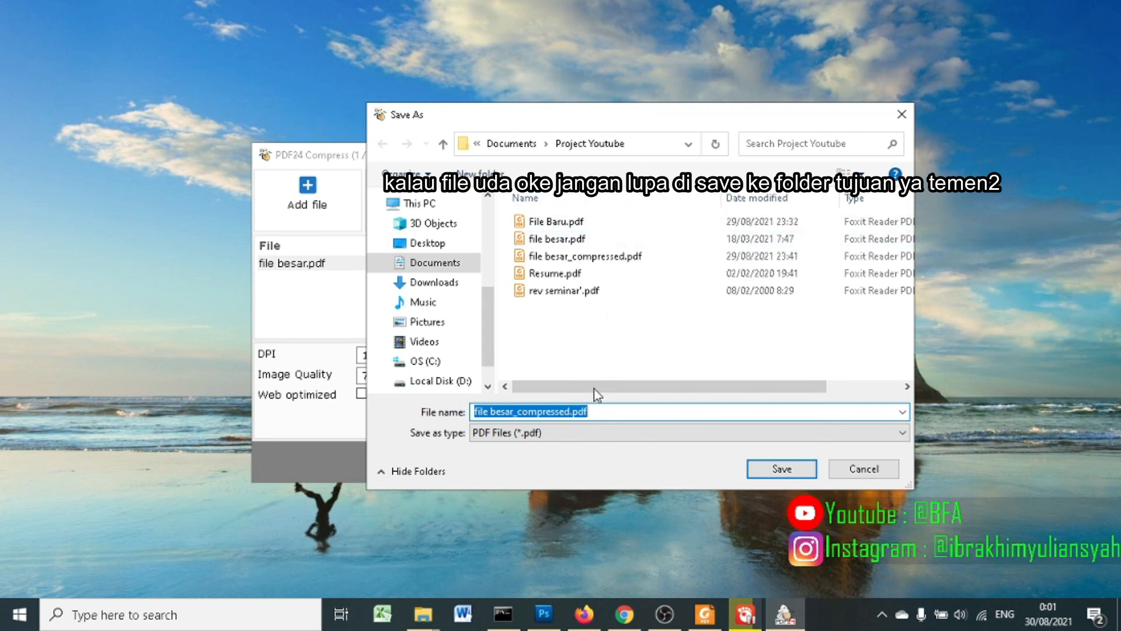
left_click_drag(570, 415, 399, 412)
type("file yang sesuai ukuran")
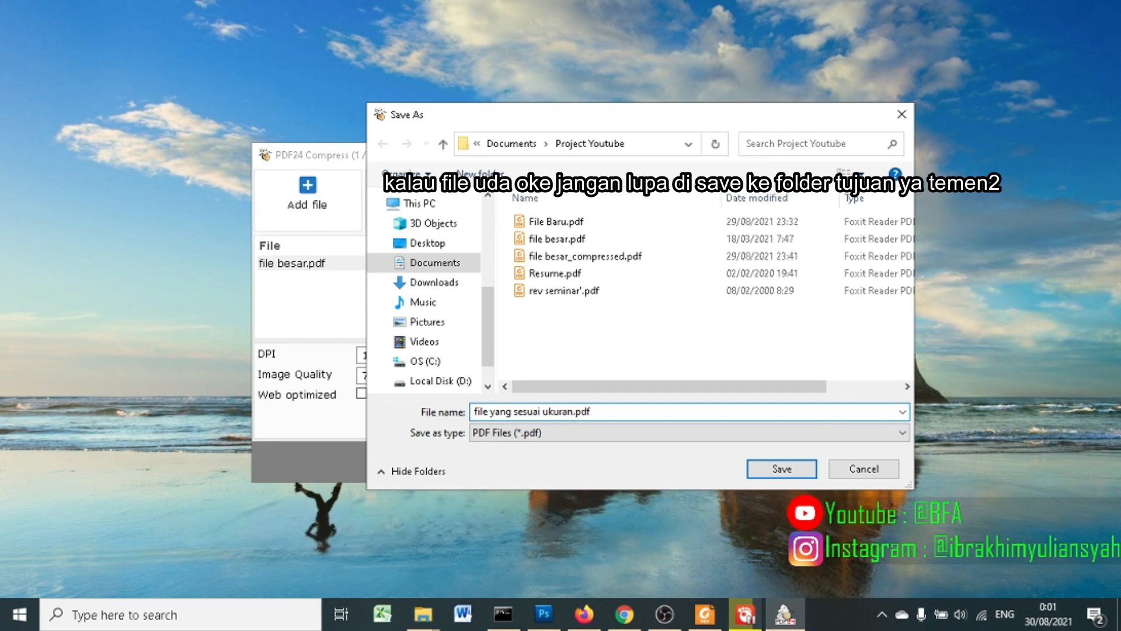
key("Return")
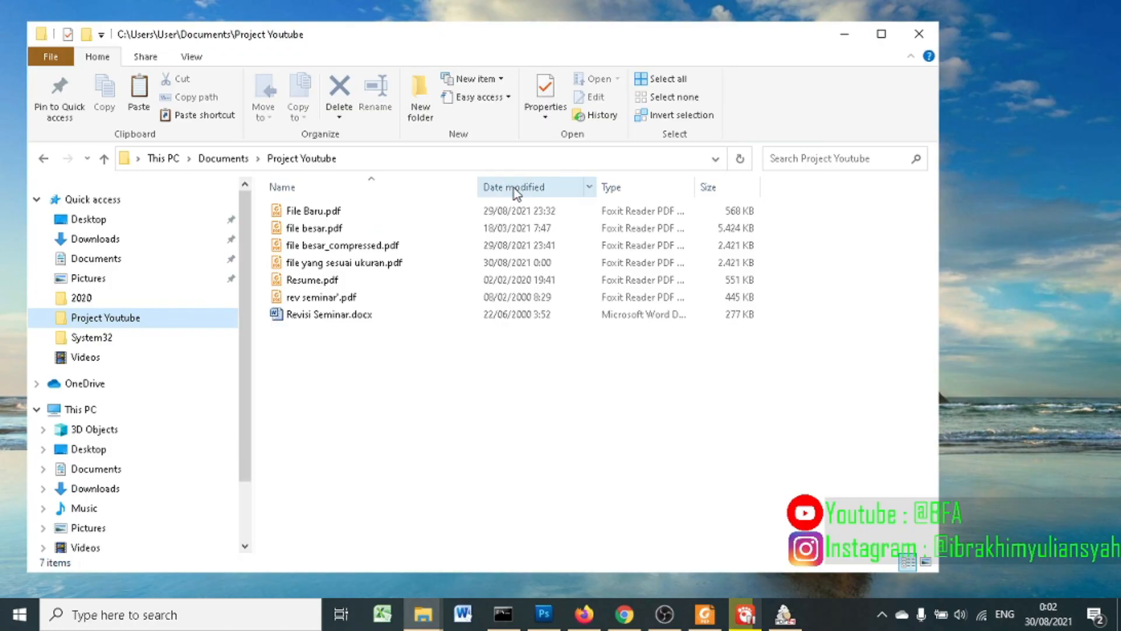
left_click(514, 188)
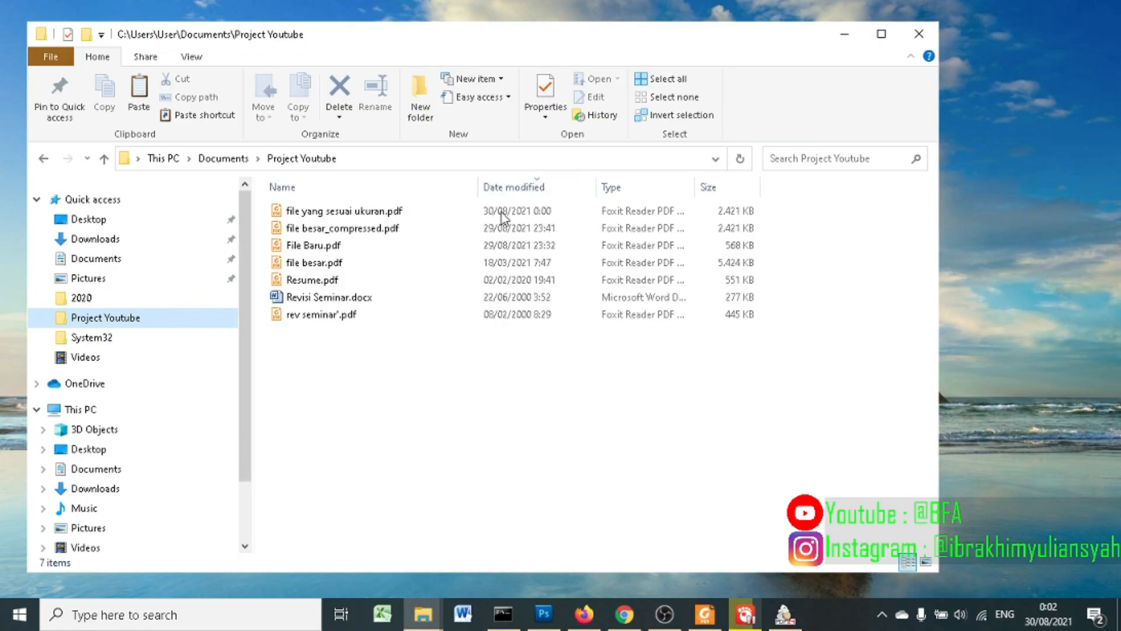